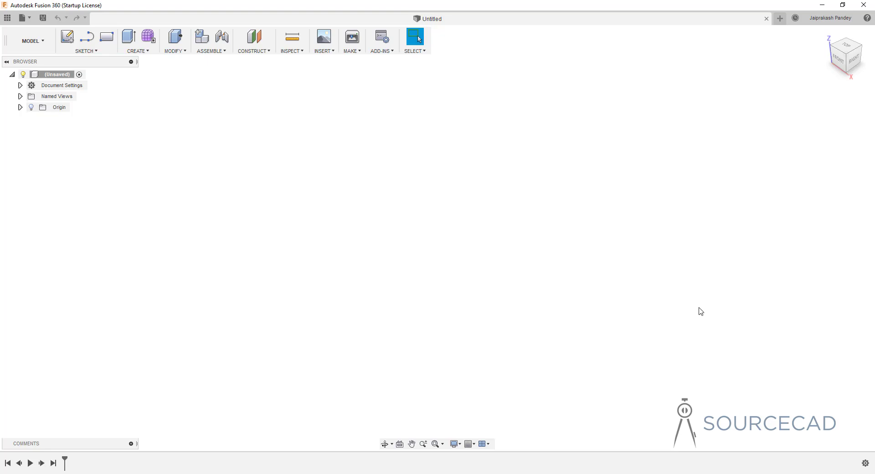
- Draw an arch from two joined fit-point splines through five points on the right origin plane
left_click(90, 51)
mouse_move(117, 145)
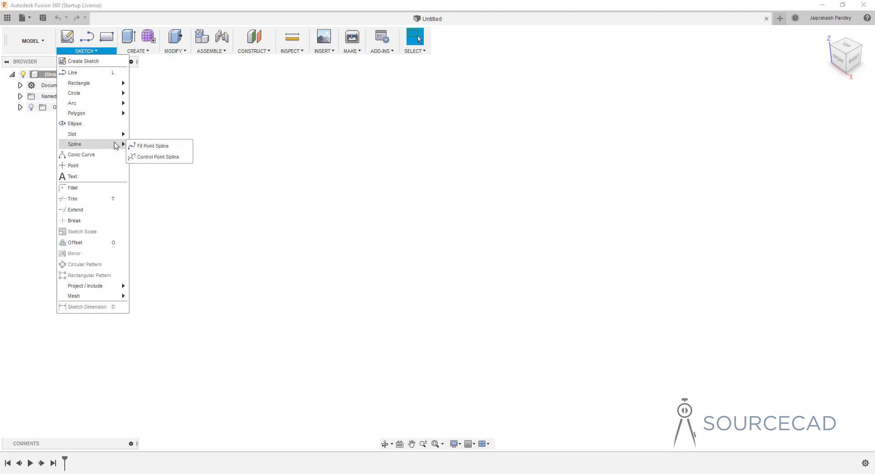
left_click(154, 146)
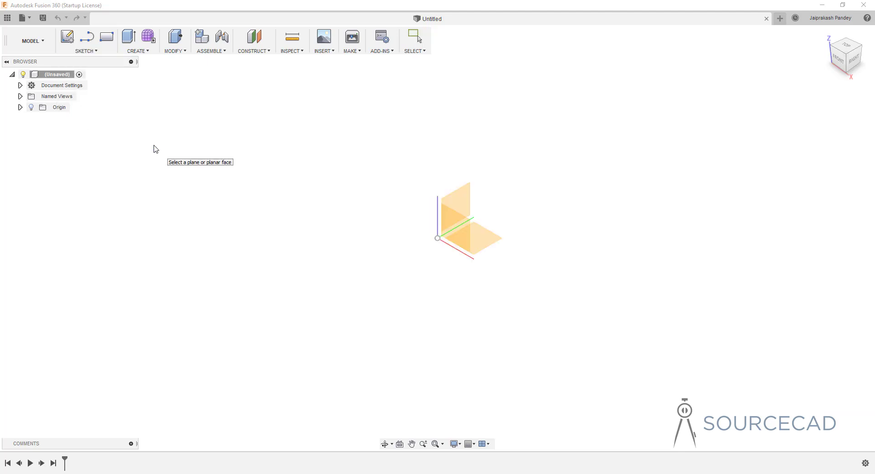
left_click(461, 201)
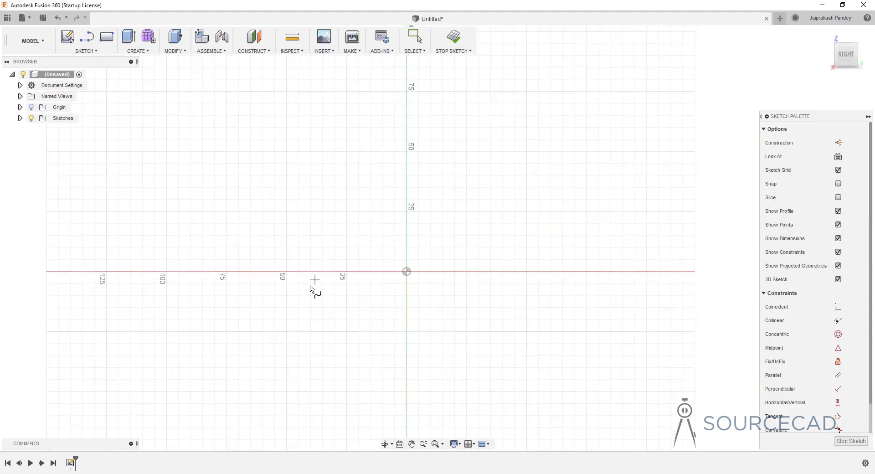
left_click(308, 287)
left_click(343, 216)
double_click(417, 162)
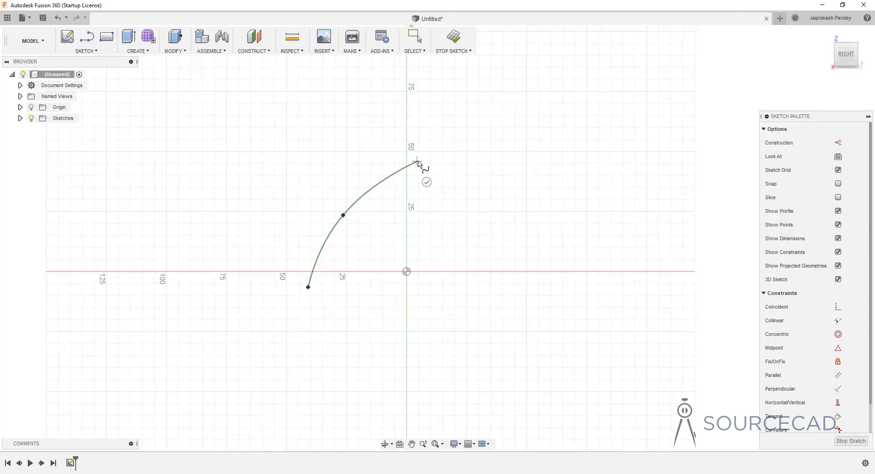
left_click(417, 161)
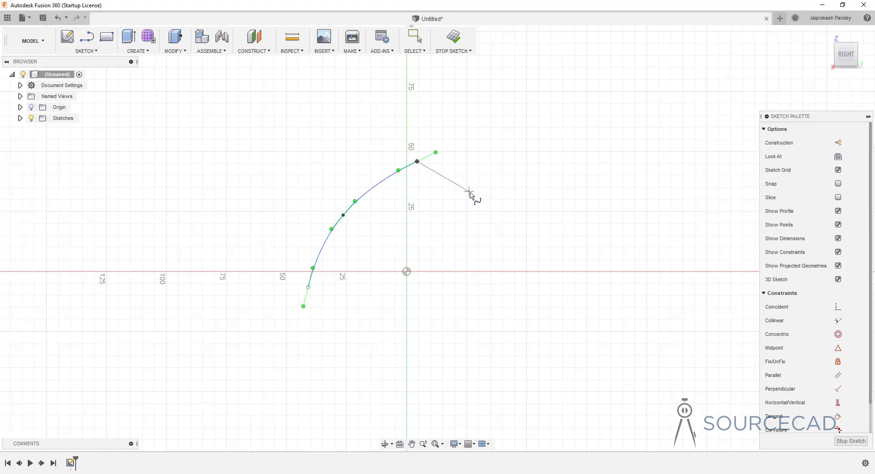
left_click(471, 192)
left_click(529, 311)
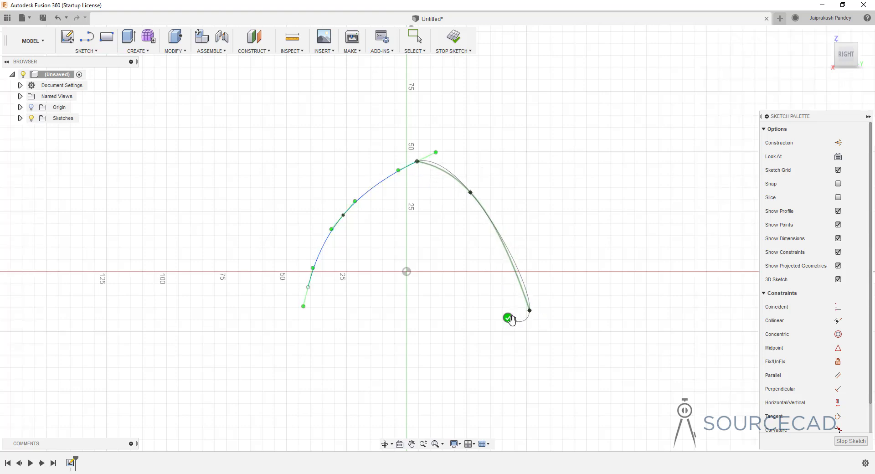
left_click(507, 317)
- Nudge the arch's left endpoint slightly lower
left_click(519, 185)
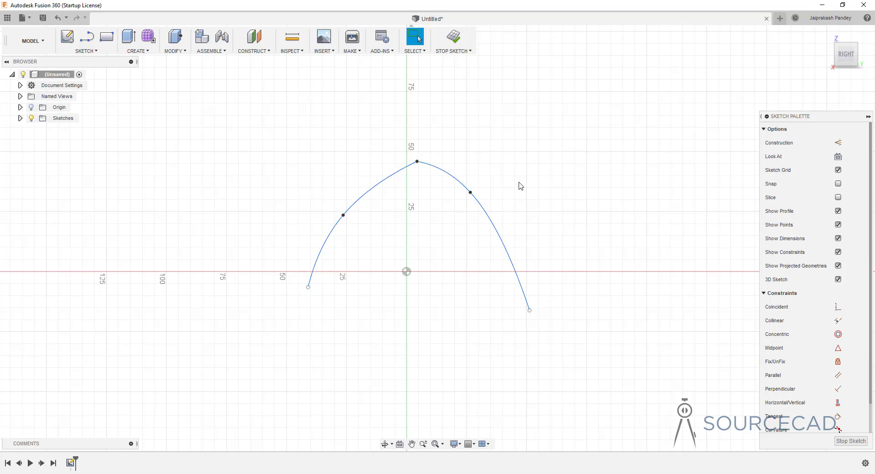
left_click(309, 288)
left_click_drag(309, 296, 308, 302)
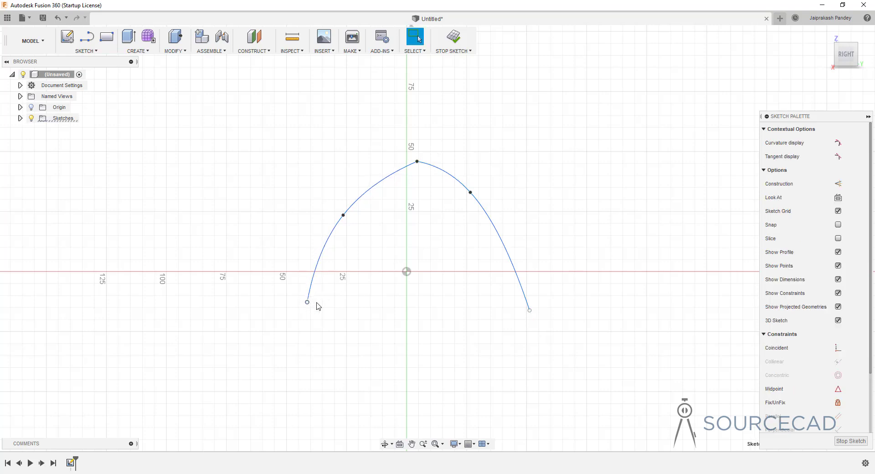
left_click(457, 234)
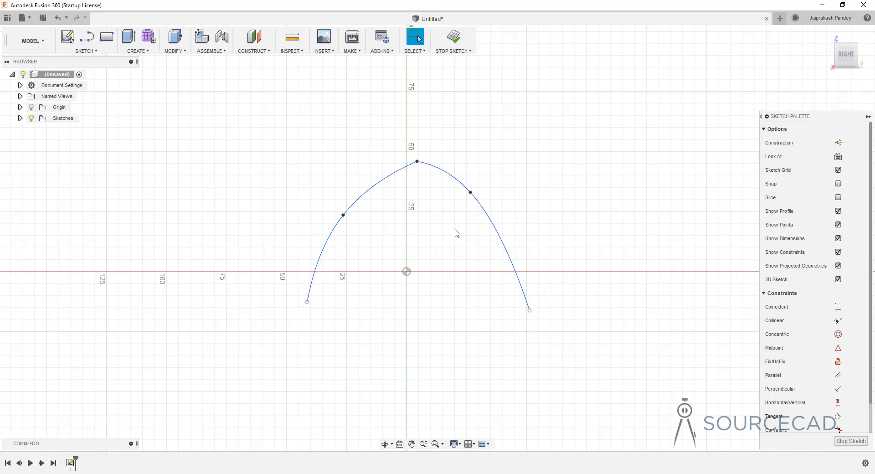
- Stop the arch sketch and switch the workspace to PATCH
left_click(453, 38)
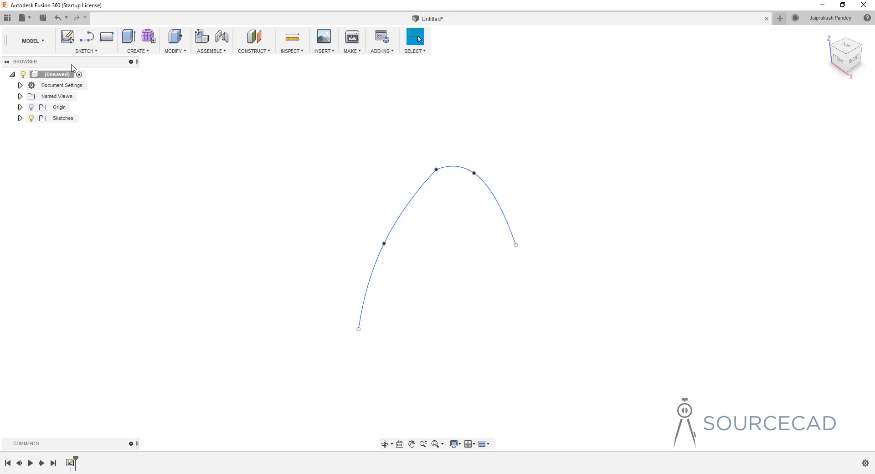
left_click(44, 49)
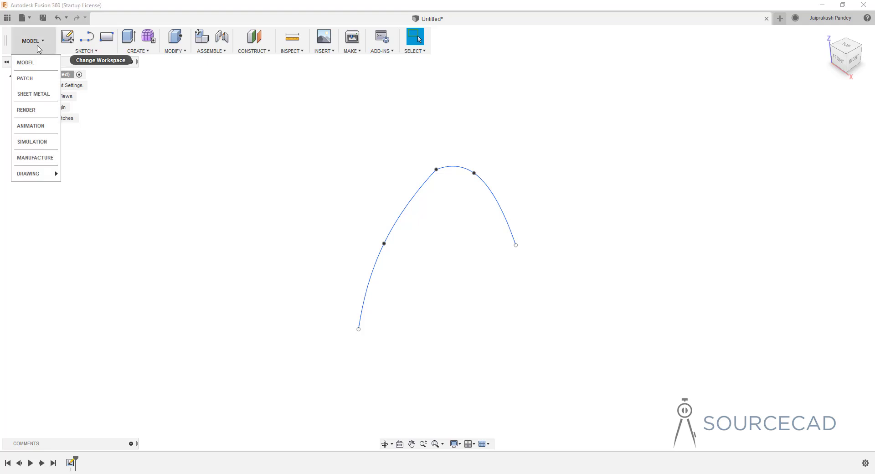
left_click(26, 79)
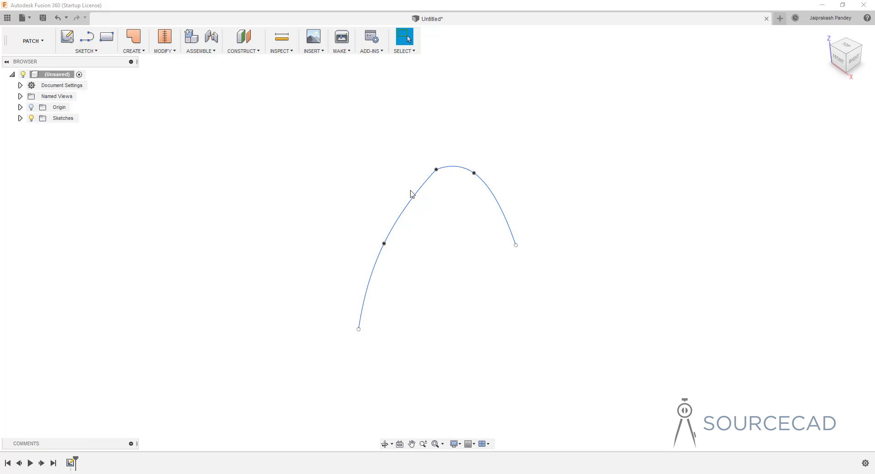
- Extrude the arch spline 58.121 mm into a surface body, then orbit to view the arch face-on
left_click(135, 50)
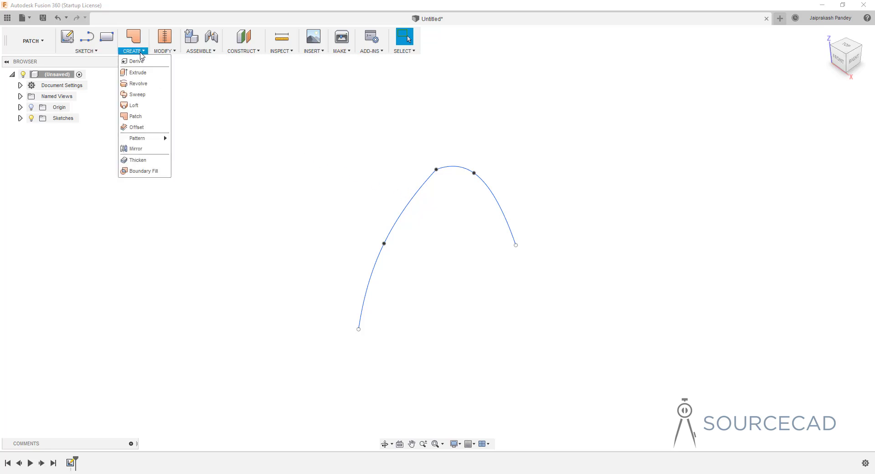
left_click(138, 73)
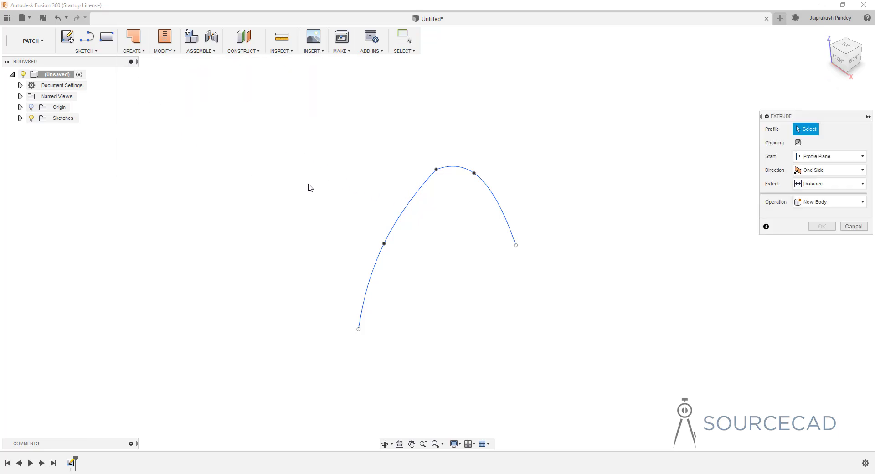
left_click(408, 203)
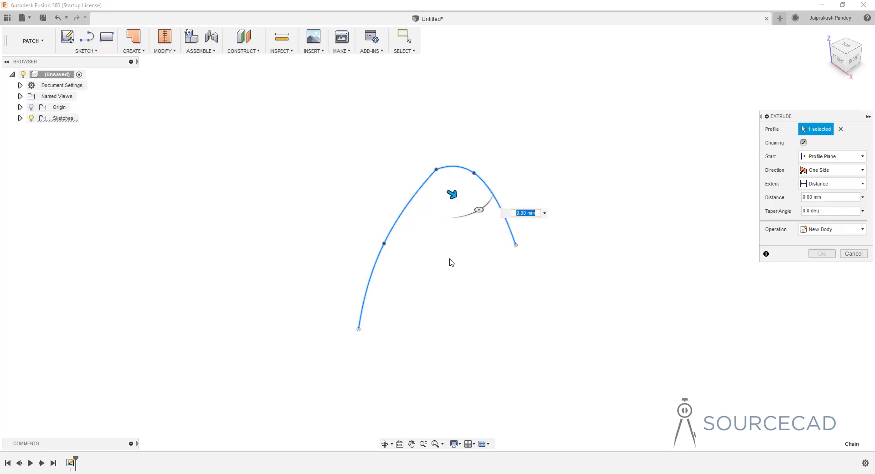
left_click_drag(451, 194, 552, 251)
left_click(822, 253)
middle_click_drag(586, 303, 465, 302)
key("Escape")
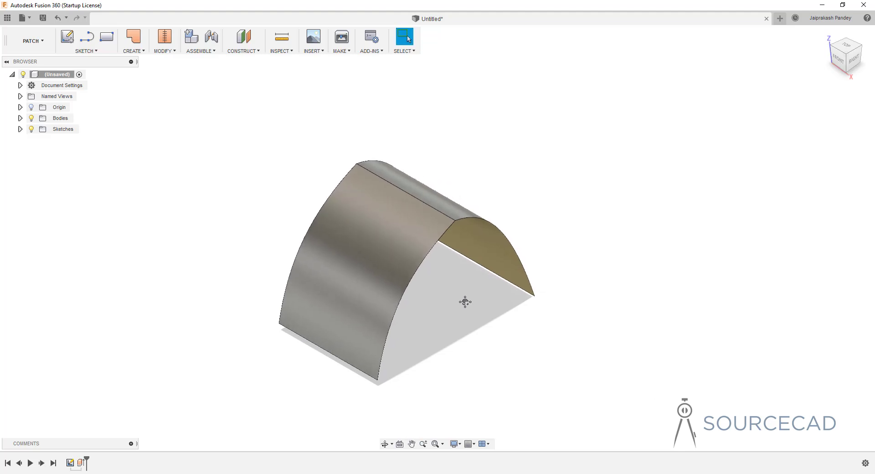
middle_click_drag(465, 302, 371, 225, "shift")
middle_click_drag(436, 269, 410, 267, "shift")
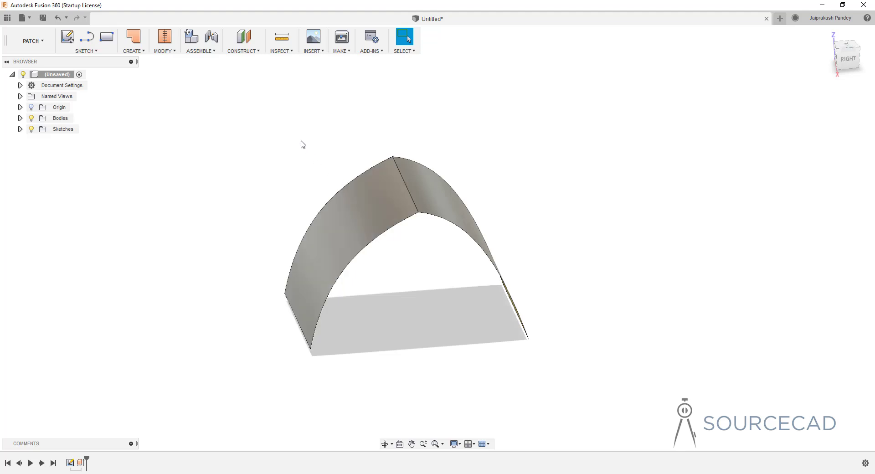
- Add curvature combs to the left and right arch edges (density 51, scale 5.549)
left_click(280, 52)
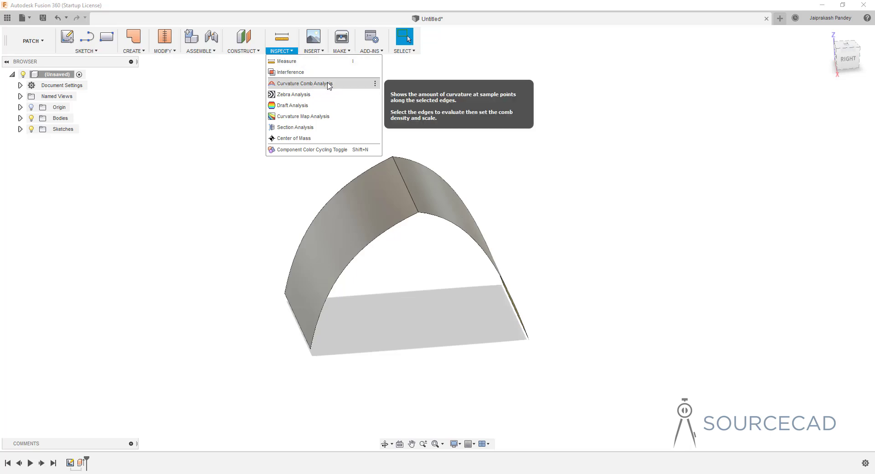
left_click(328, 85)
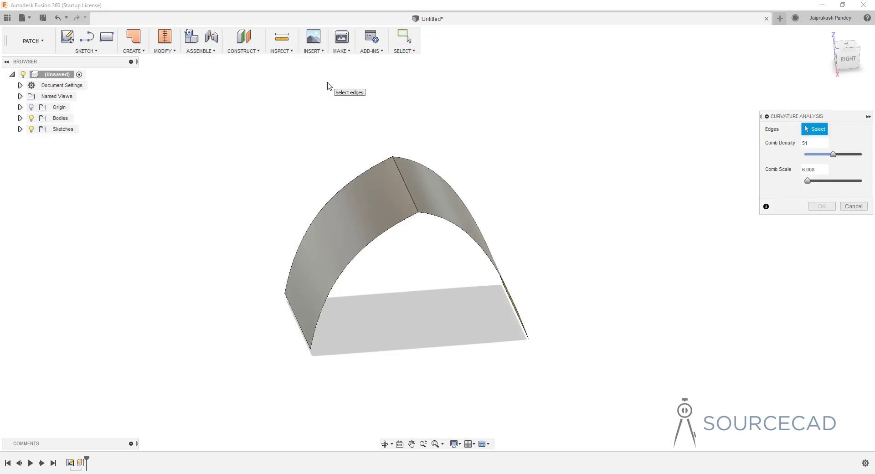
left_click(379, 240)
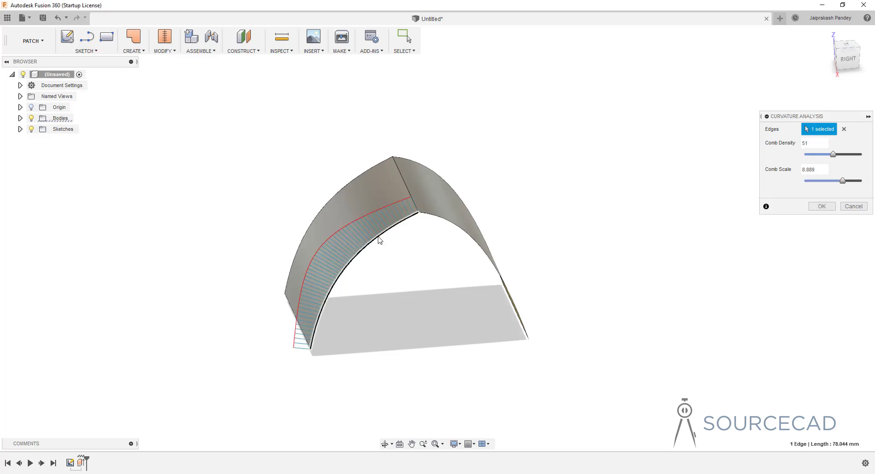
left_click(436, 219)
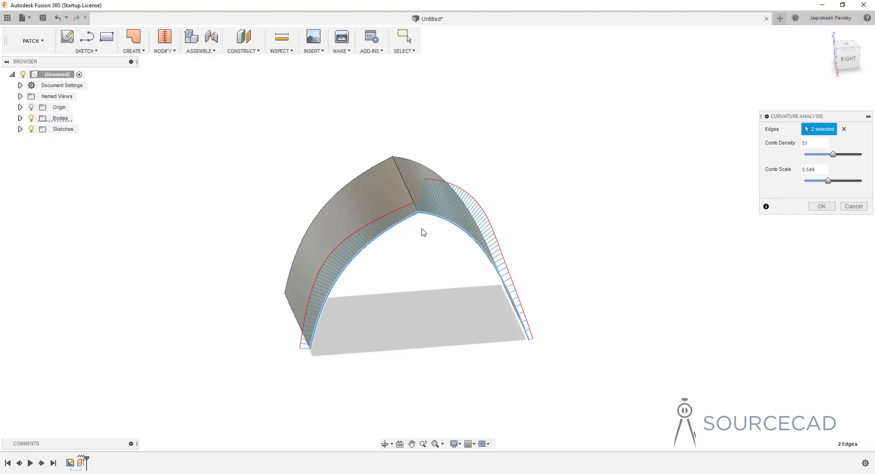
middle_click_drag(426, 240, 418, 222, "shift")
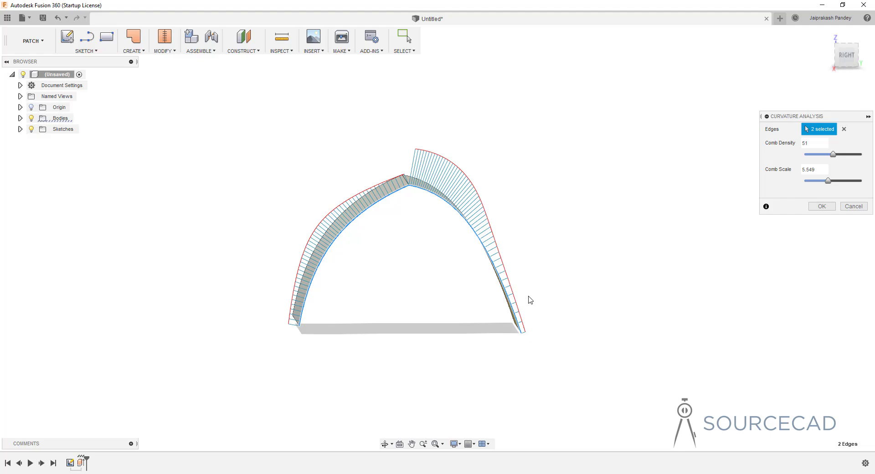
- Adjust the curvature combs on both edges to density 53 and scale 0.609, then confirm
middle_click_drag(528, 299, 500, 294, "shift")
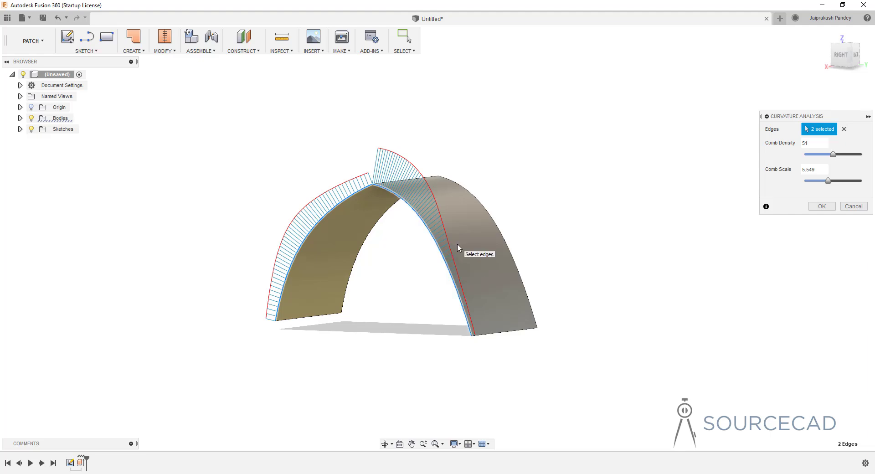
scroll(450, 269, "up", 5)
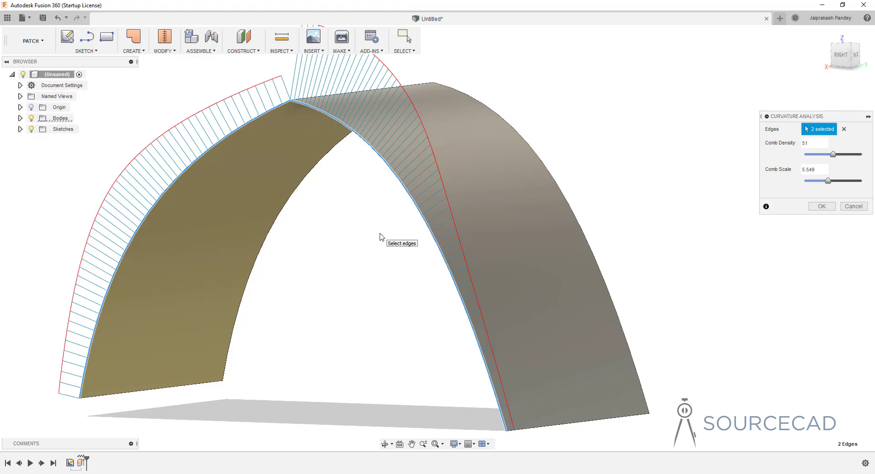
scroll(381, 236, "down", 3)
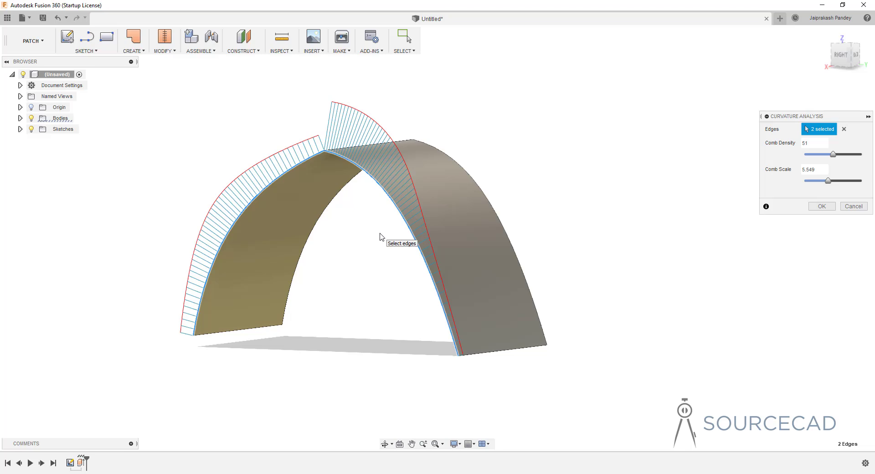
middle_click_drag(380, 237, 365, 231, "shift")
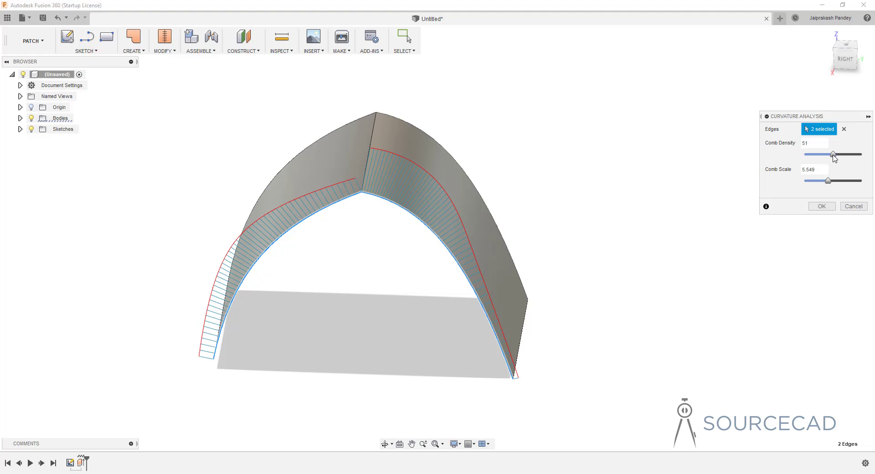
left_click_drag(834, 155, 842, 182)
middle_click_drag(410, 268, 435, 297, "shift")
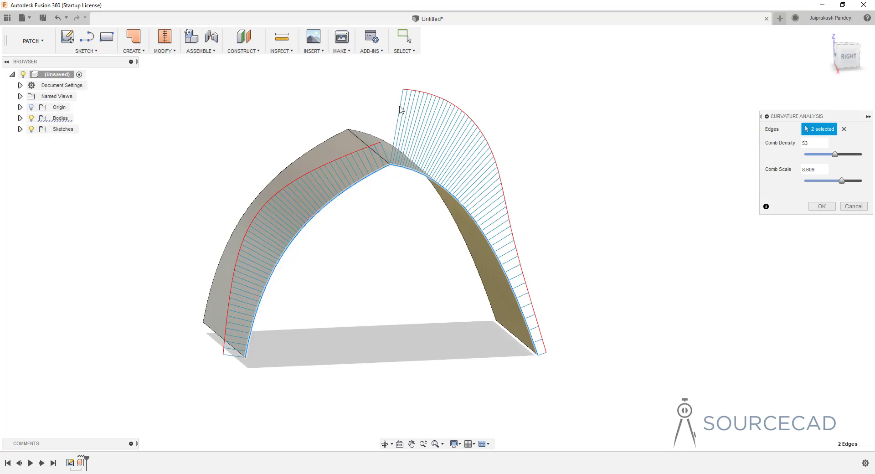
middle_click_drag(382, 194, 370, 224)
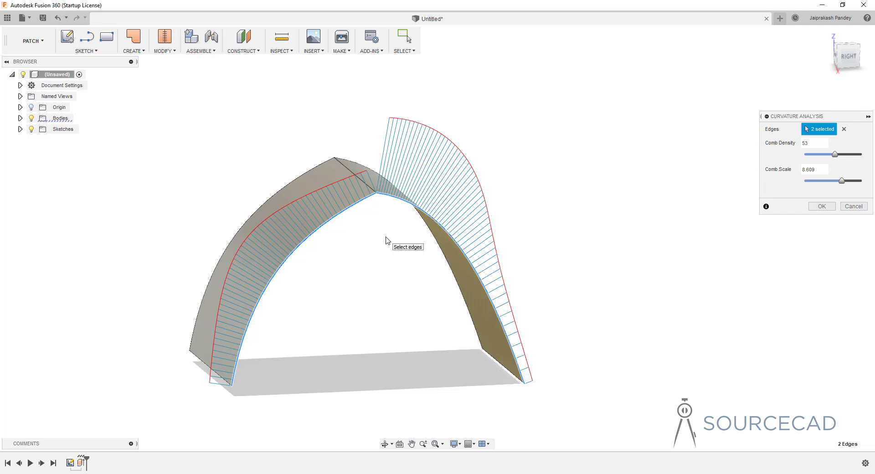
left_click(822, 207)
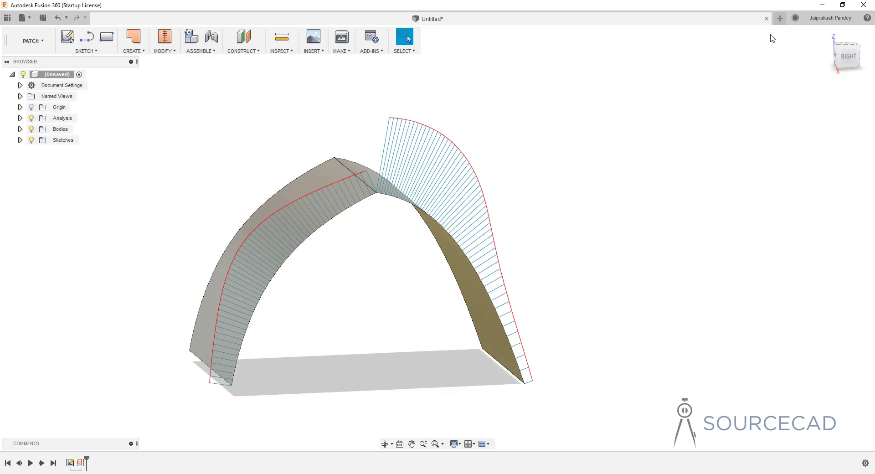
- In a new design, draw a fit-point spline on the vertical plane from lower left to the arch peak
left_click(780, 18)
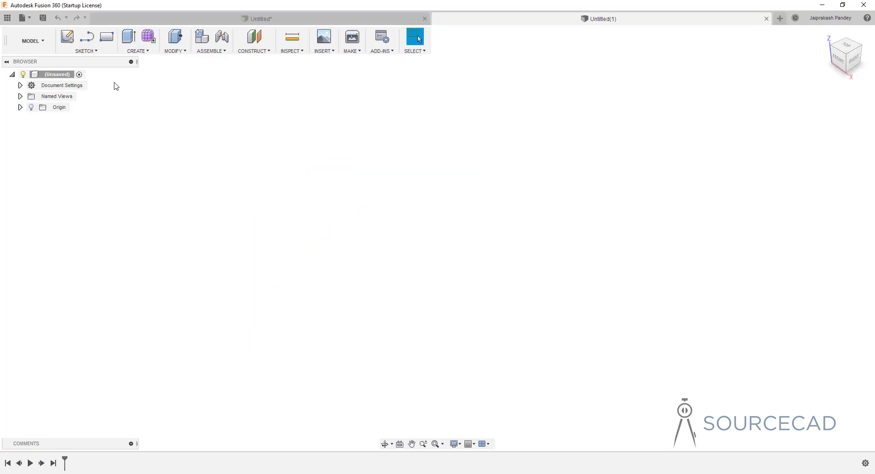
left_click(93, 51)
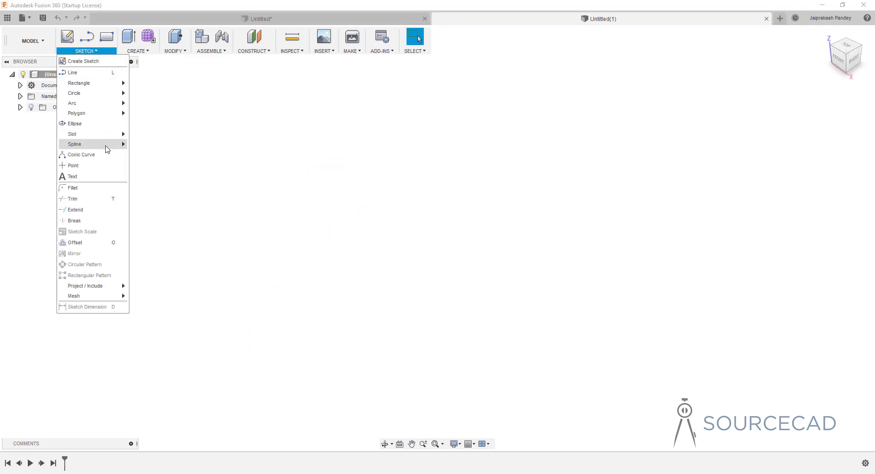
mouse_move(110, 144)
left_click(144, 144)
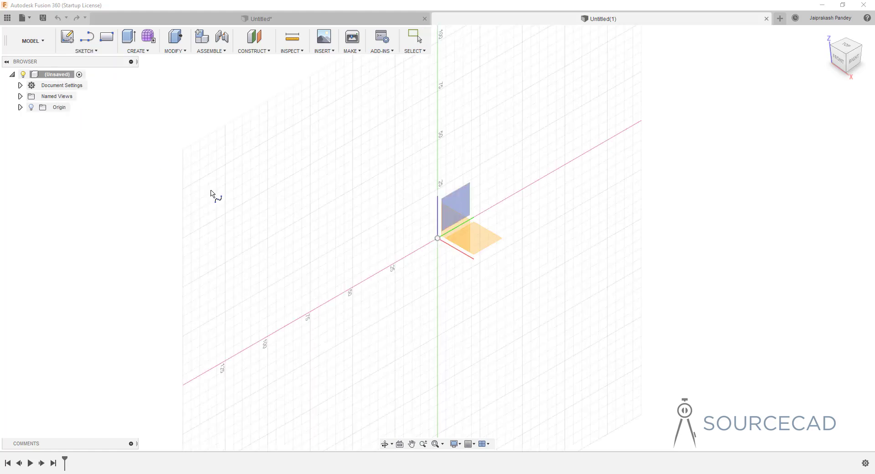
left_click(464, 204)
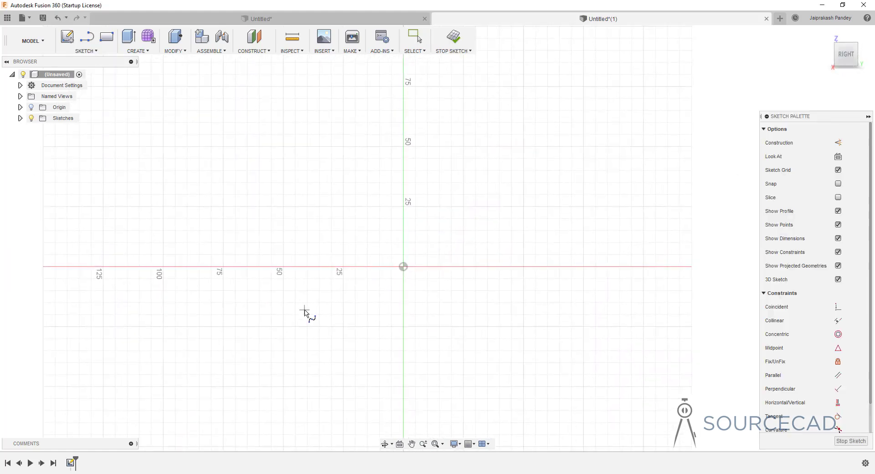
left_click(305, 310)
left_click(357, 217)
left_click(417, 165)
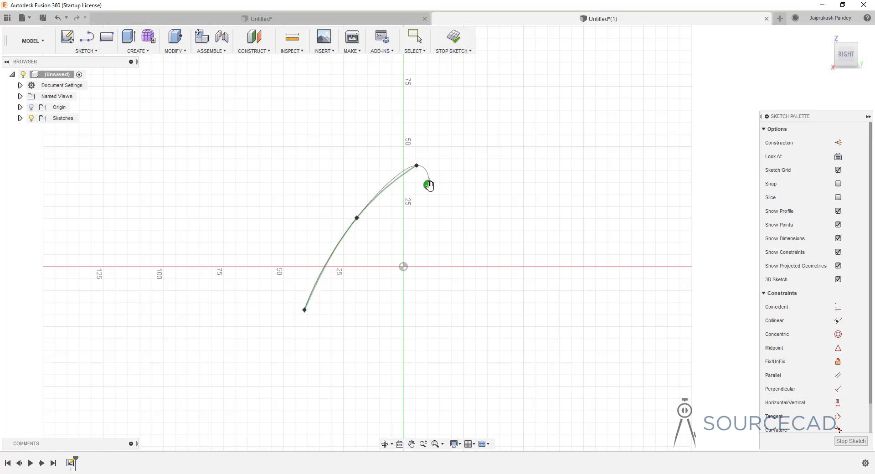
key("Return")
- Add a second spline from the peak down to the lower right and finish the sketch
left_click(417, 165)
left_click(476, 222)
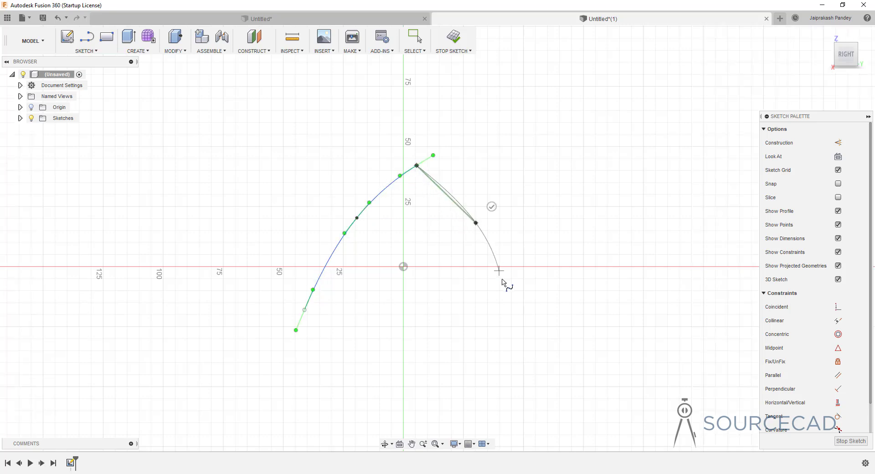
left_click(524, 330)
key("Return")
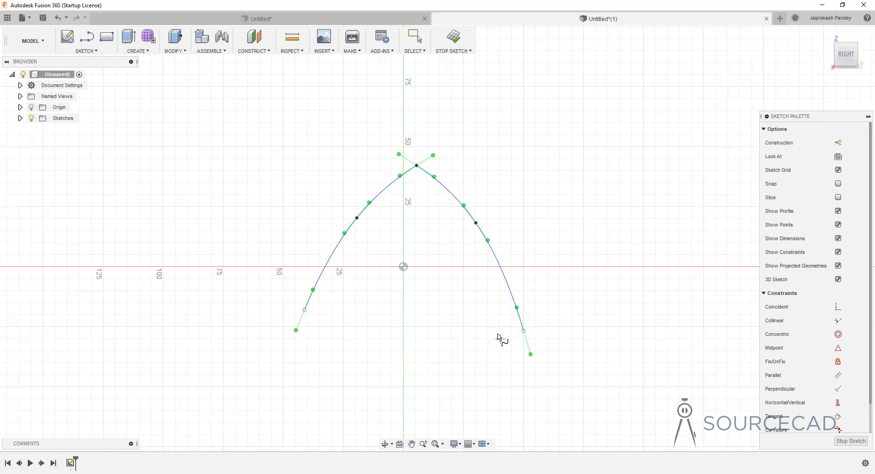
key("Escape")
left_click(436, 227)
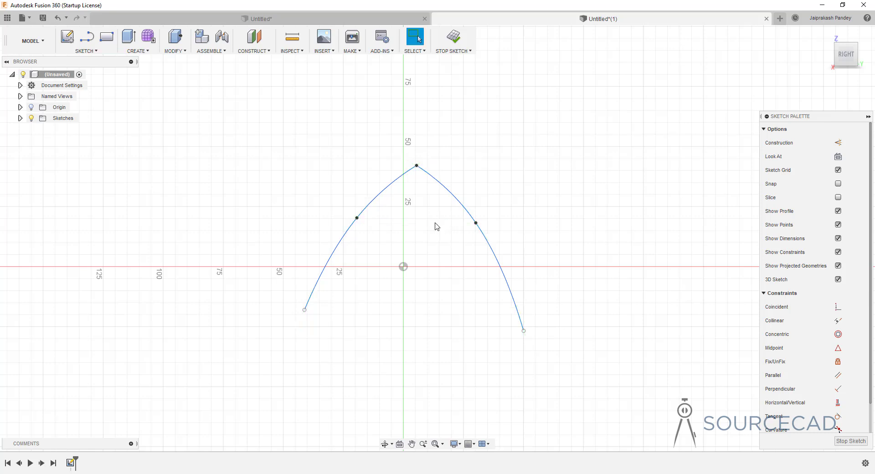
left_click(454, 36)
left_click(42, 41)
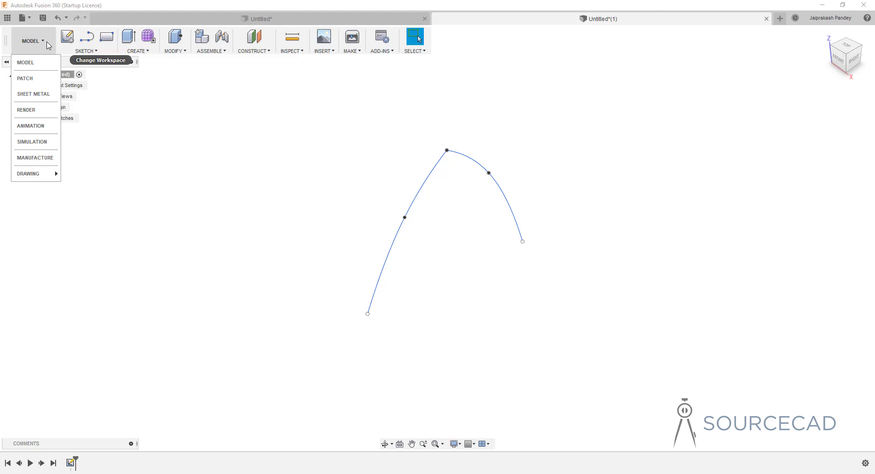
- In the PATCH workspace, extrude the new arch curve 58.342 mm into a surface
left_click(46, 79)
left_click(137, 52)
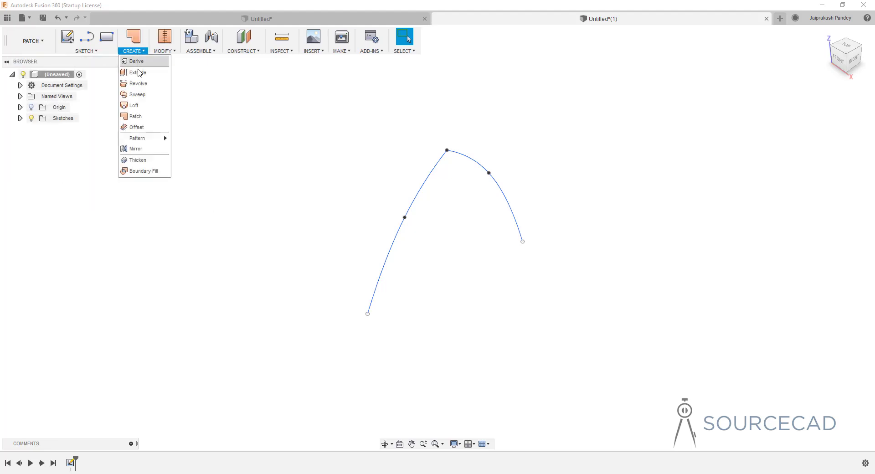
left_click(136, 61)
left_click(422, 190)
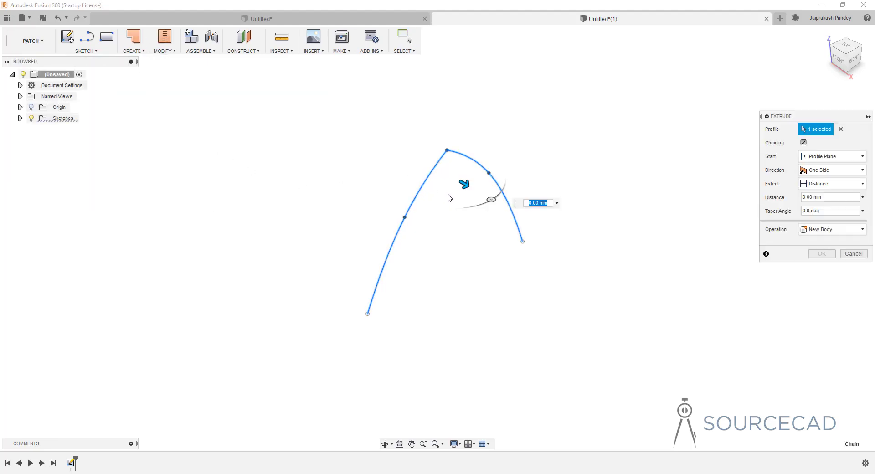
mouse_move(462, 184)
left_mouse_down()
mouse_move(548, 257)
mouse_move(538, 292)
left_mouse_up()
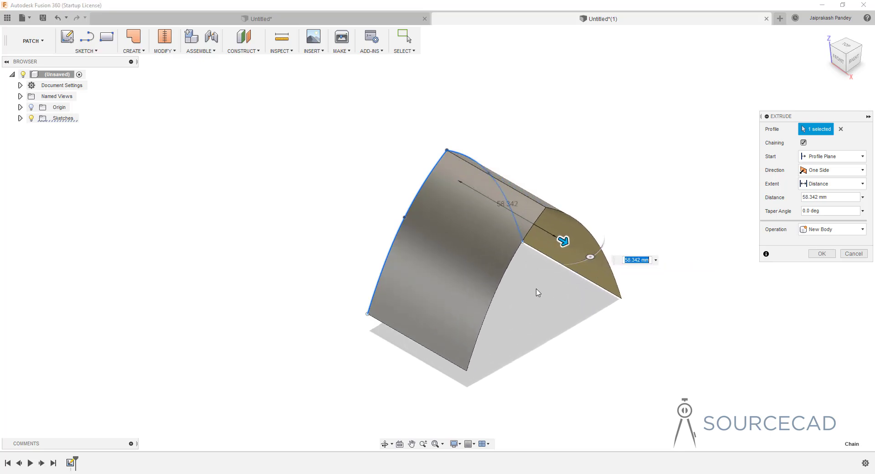
middle_click_drag(537, 292, 458, 295)
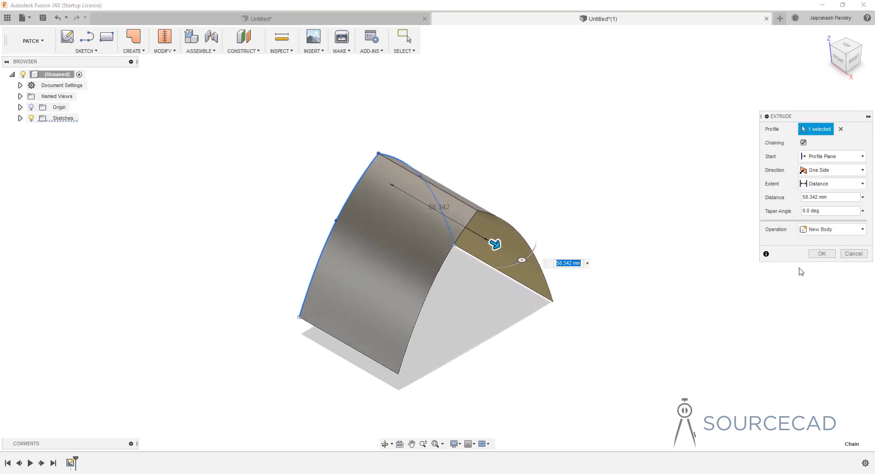
left_click(822, 254)
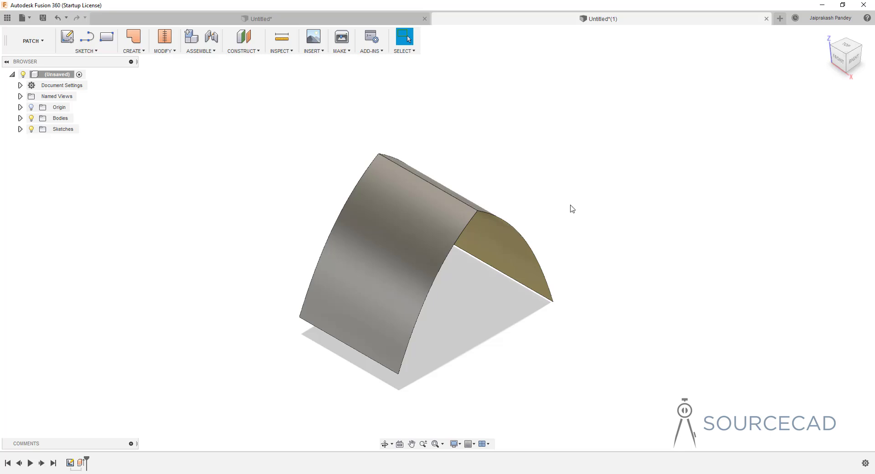
left_click(172, 51)
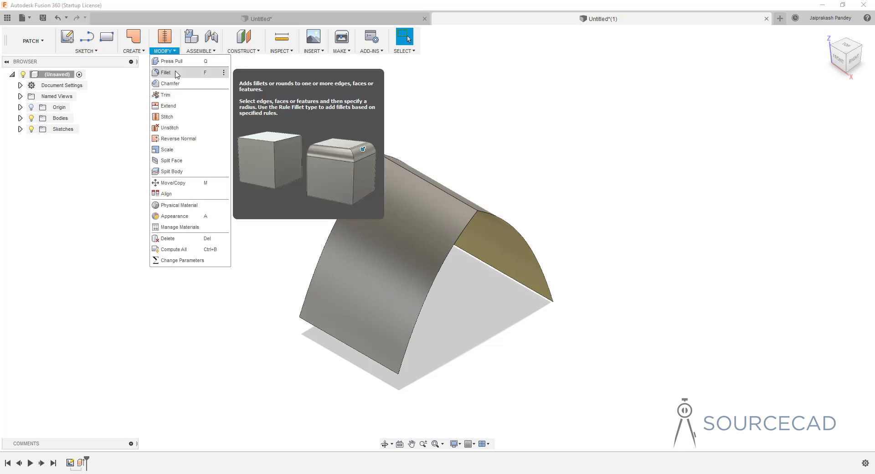
left_click(177, 75)
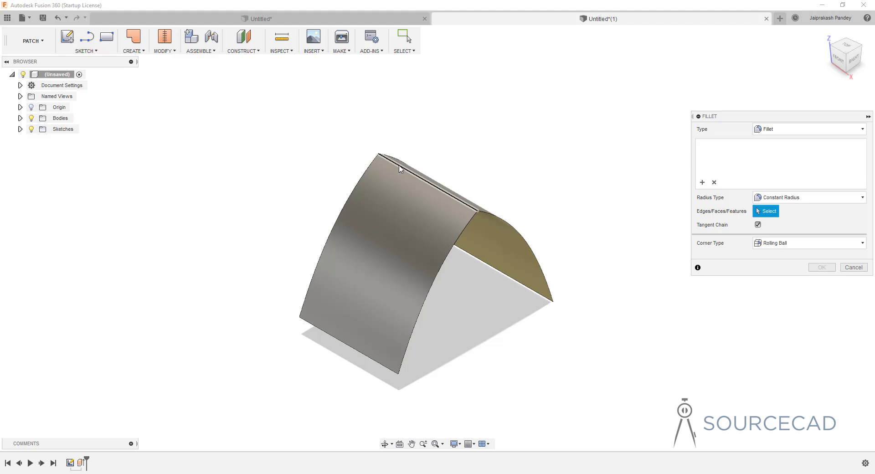
- Fillet the arch's top ridge edge with an 18.013 mm Tangent (G1) fillet
left_click(399, 168)
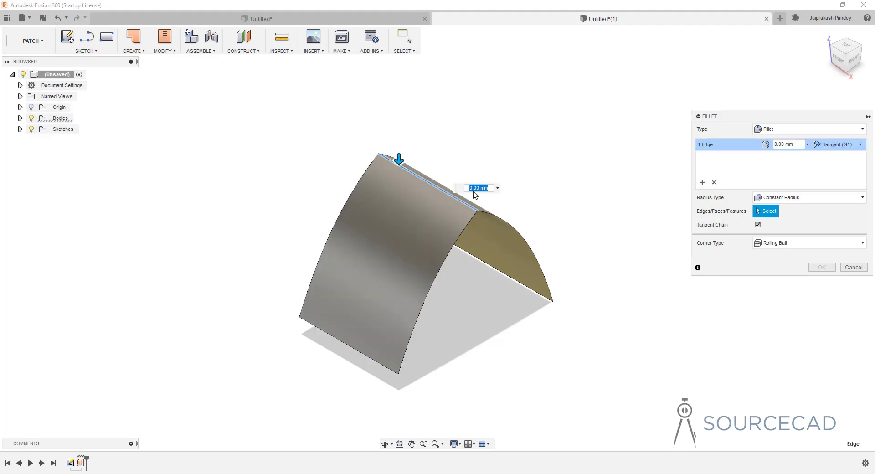
left_click_drag(398, 157, 399, 166)
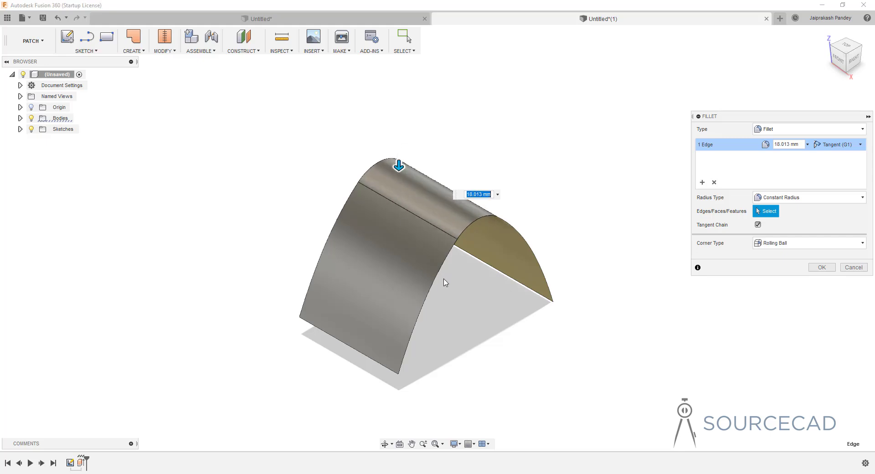
mouse_move(453, 260)
middle_mouse_down("shift")
mouse_move(438, 246)
mouse_move(452, 260)
middle_mouse_up("shift")
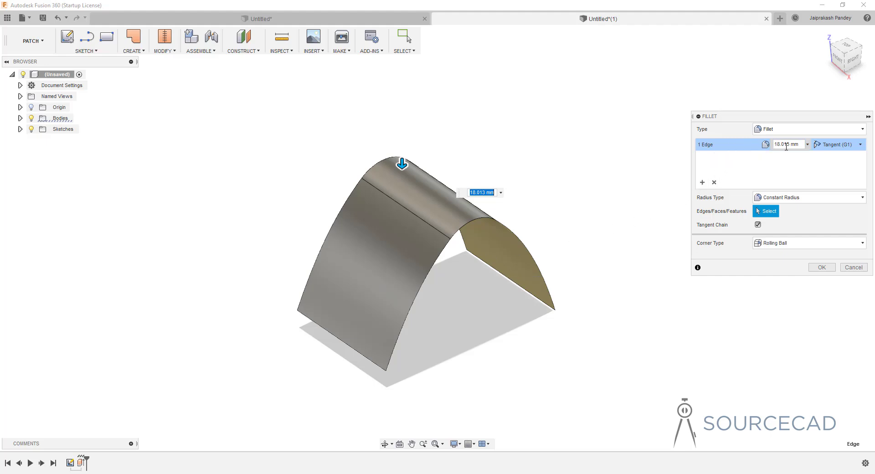
left_click(849, 146)
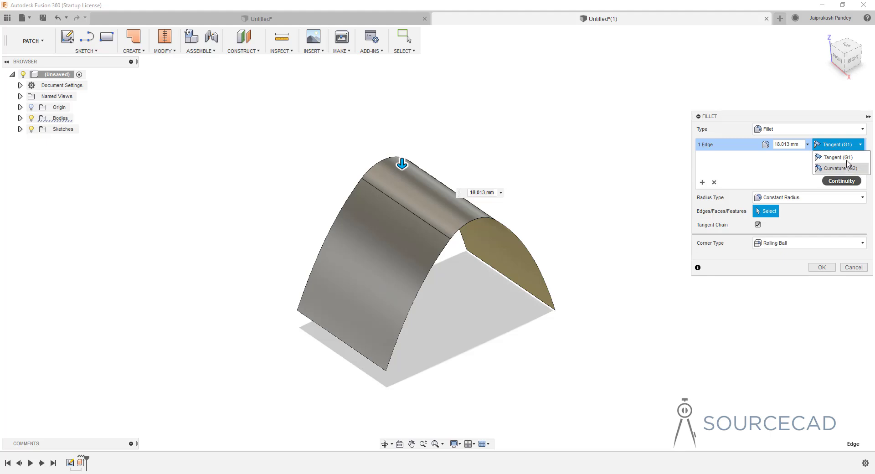
left_click(842, 158)
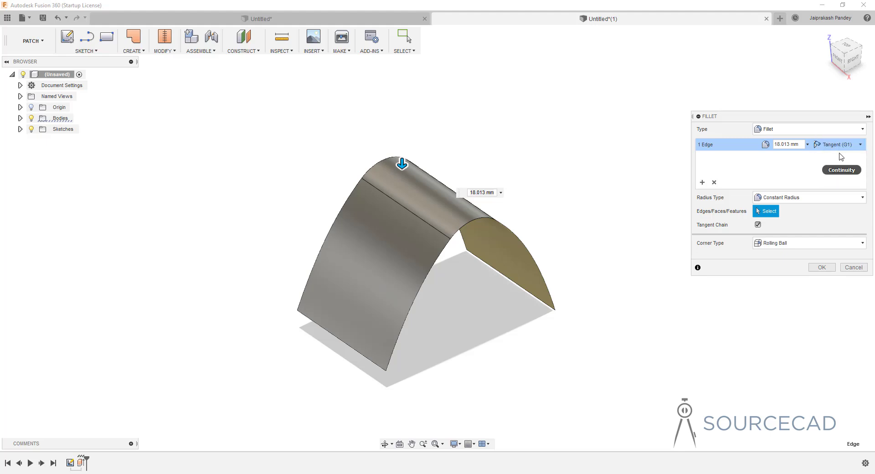
left_click(824, 267)
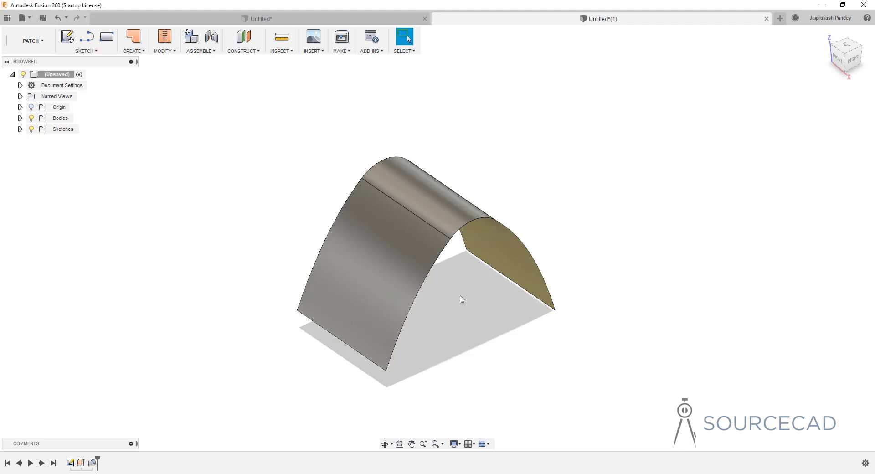
- Orbit the filleted arch toward a right-side view
middle_click_drag(455, 293, 432, 279, "shift")
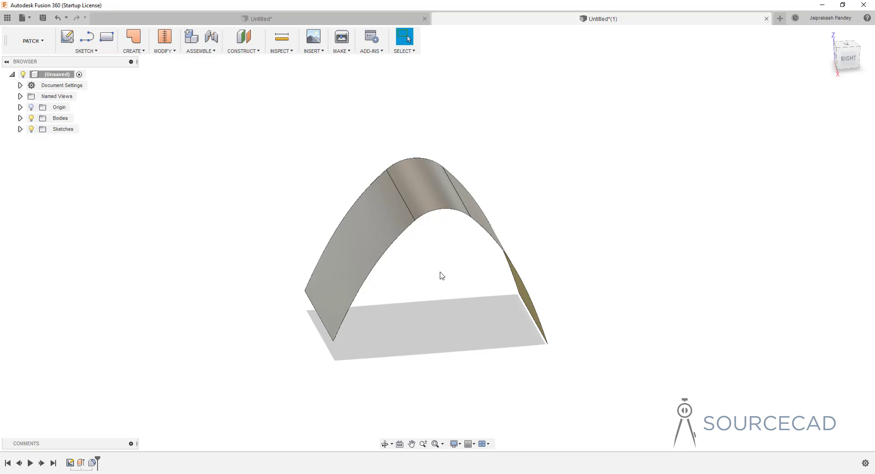
- Add curvature combs to three arch edges with comb scale about 7.5 and keep the analysis
left_click(280, 48)
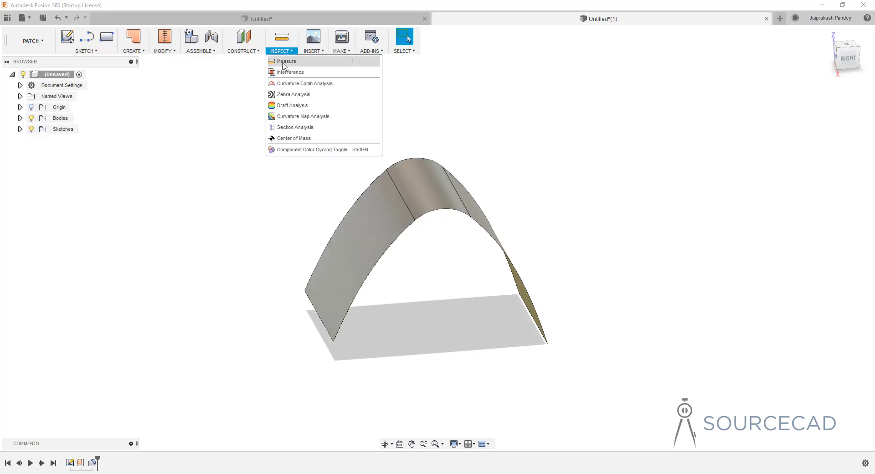
left_click(285, 84)
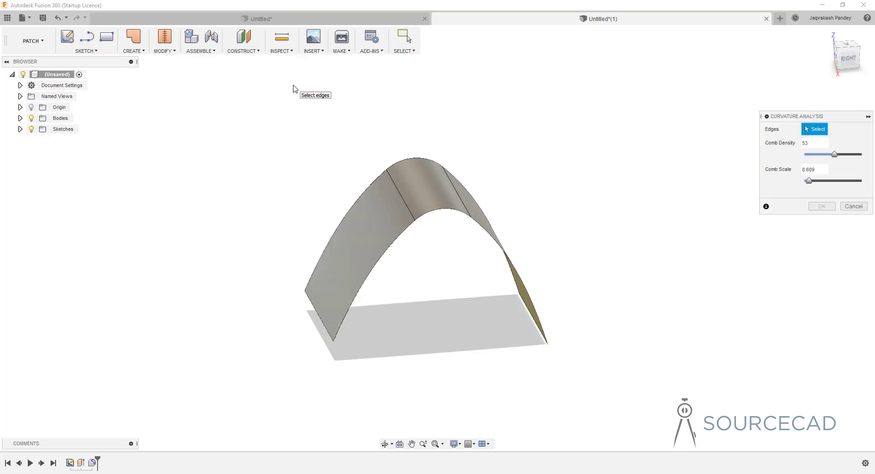
left_click(385, 252)
left_click(451, 210)
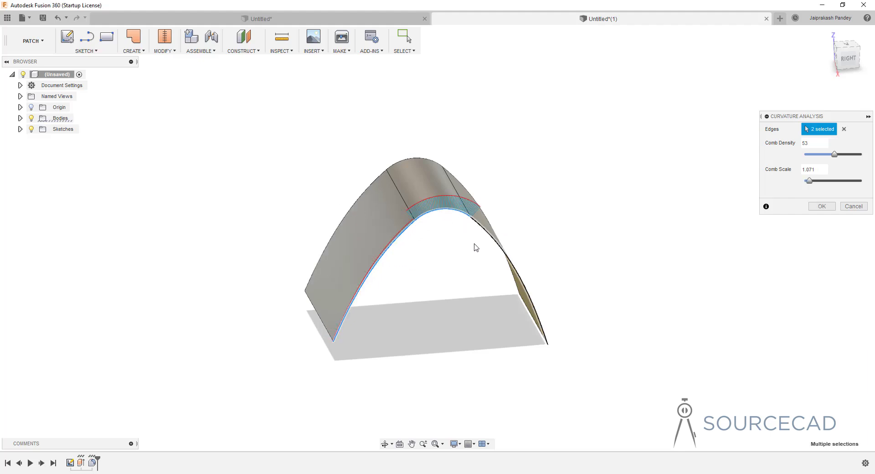
middle_click_drag(439, 275, 429, 267, "shift")
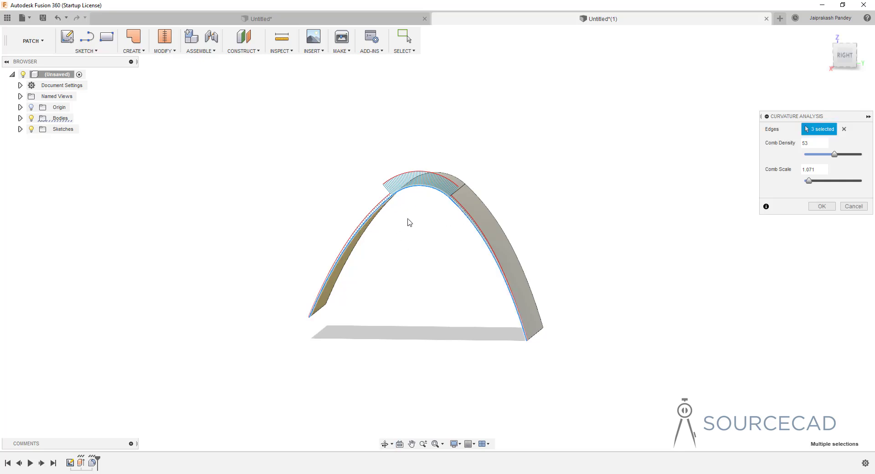
middle_click_drag(408, 223, 454, 234, "shift")
left_click_drag(810, 182, 843, 187)
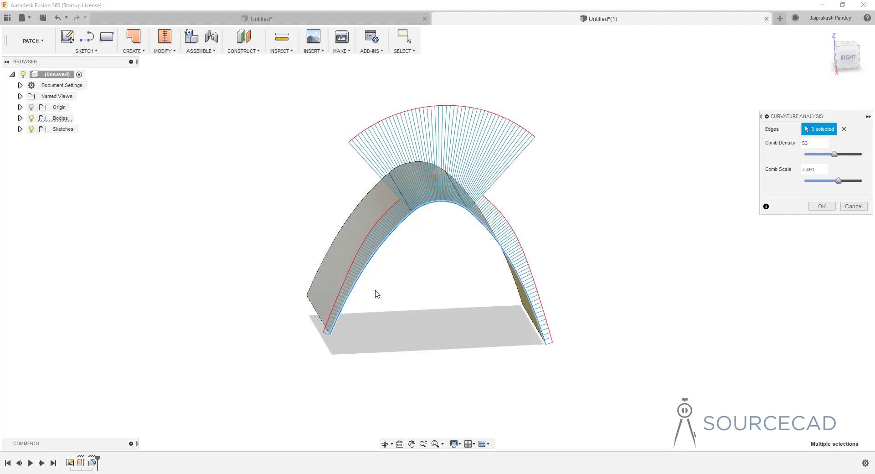
middle_click_drag(412, 279, 367, 283)
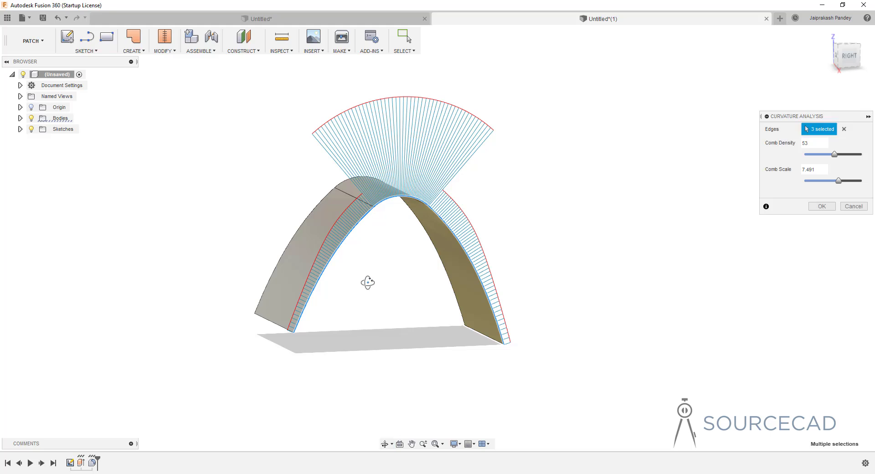
left_click(822, 206)
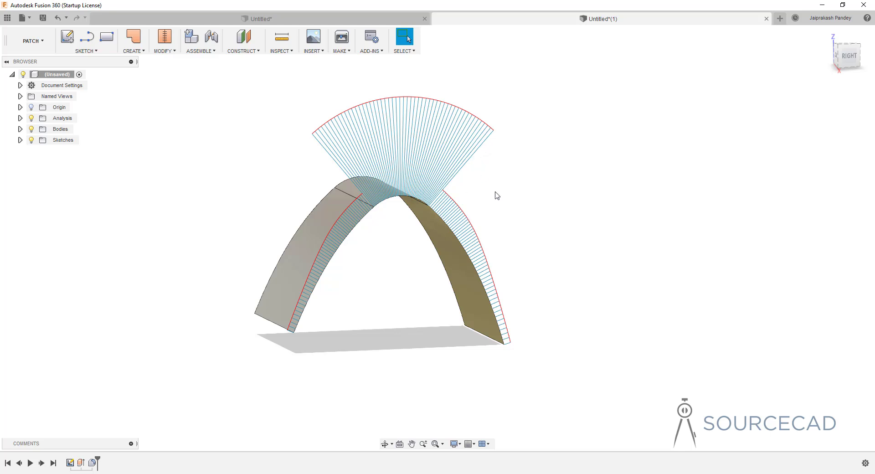
- Tilt the arch slightly and zoom in until the combs over its filleted peak fill the view
key("Escape")
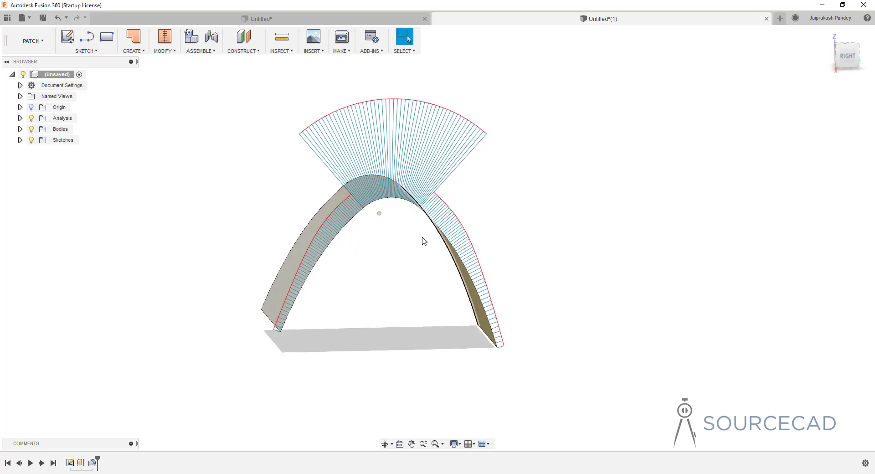
middle_click_drag(422, 240, 351, 201, "shift")
scroll(352, 201, "down", 3)
scroll(352, 207, "up", 3)
scroll(352, 207, "up", 6)
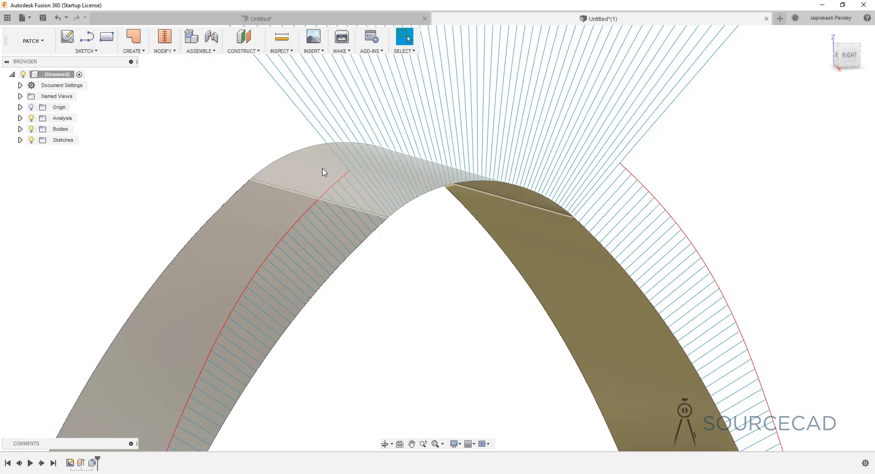
- Inspect the first design's arch combs up close, then return to Untitled*(1) zoomed out to the whole arch
left_click(278, 19)
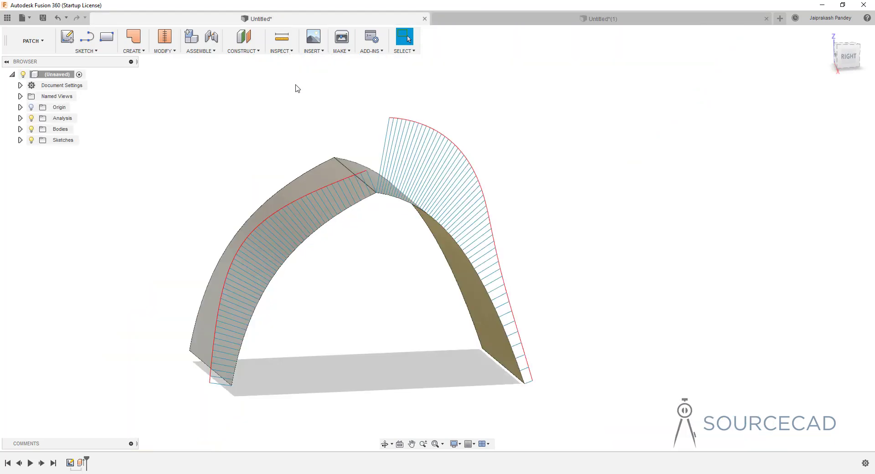
scroll(372, 203, "up", 5)
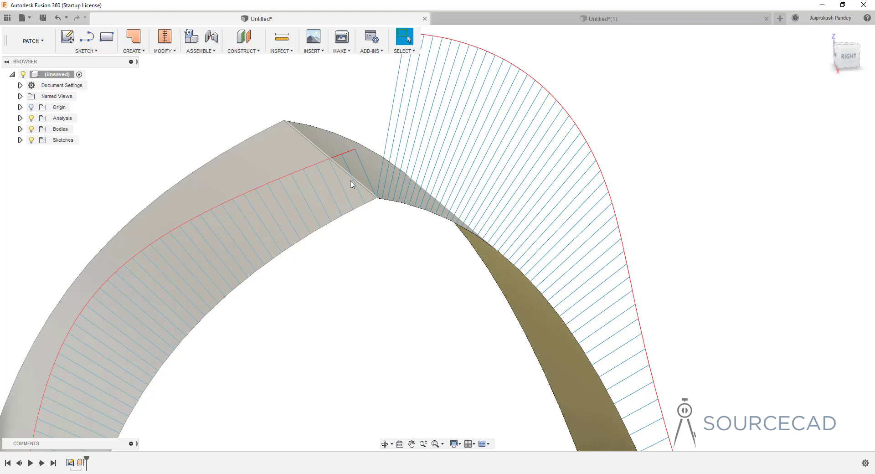
left_click(511, 18)
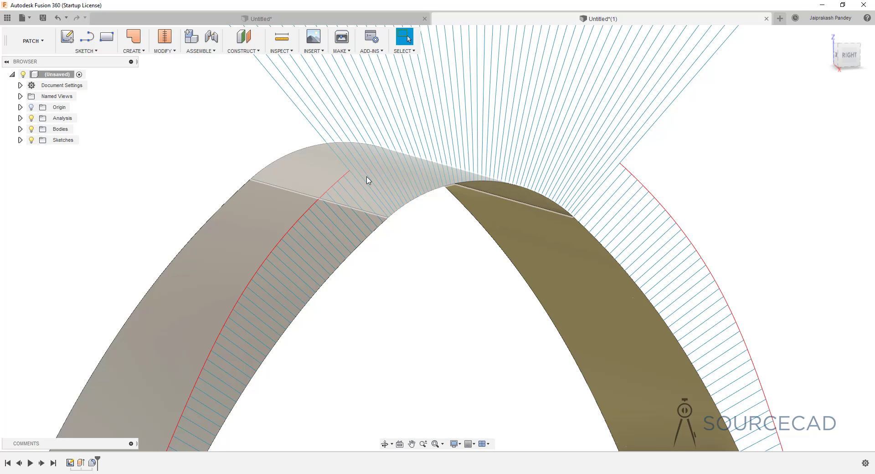
scroll(403, 276, "down", 5)
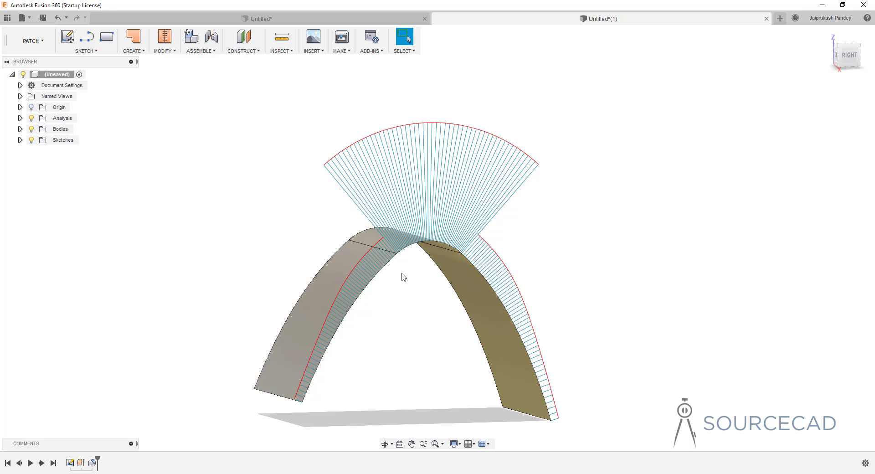
- Create a new design and start a fit-point spline sketch on the side plane
left_click(780, 18)
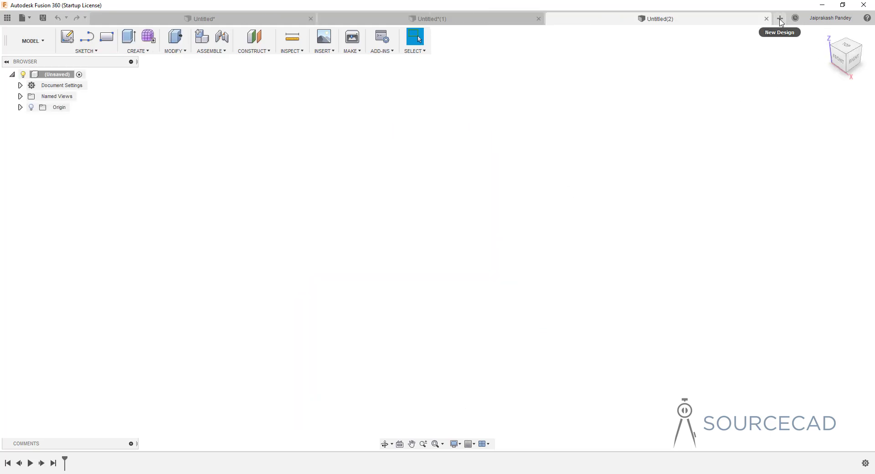
left_click(89, 51)
mouse_move(104, 145)
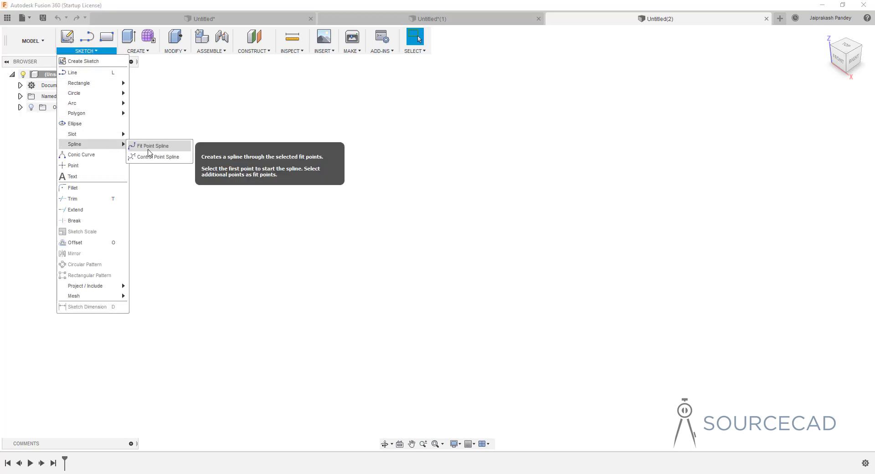
left_click(141, 145)
left_click(457, 201)
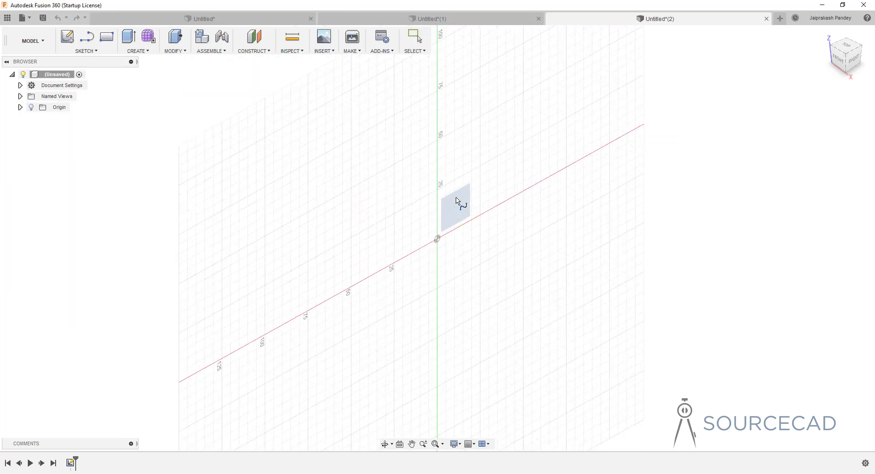
- Draw the first spline rising from the lower left to the arch peak
left_click(335, 296)
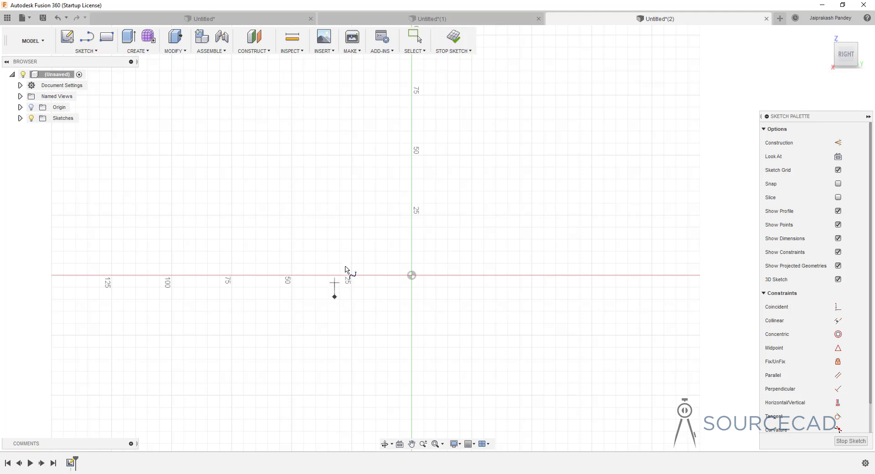
left_click(367, 220)
left_click(427, 159)
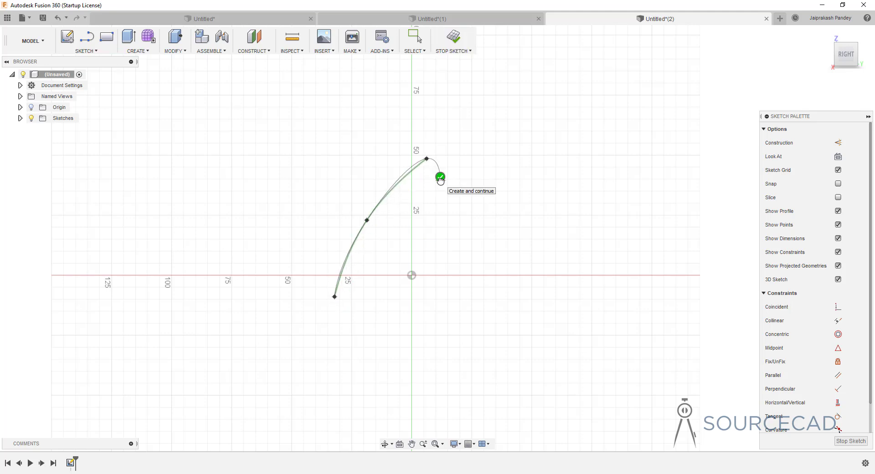
left_click(439, 180)
- Draw a second spline from the peak down to the lower right and finish the sketch
left_click(427, 158)
left_click(484, 220)
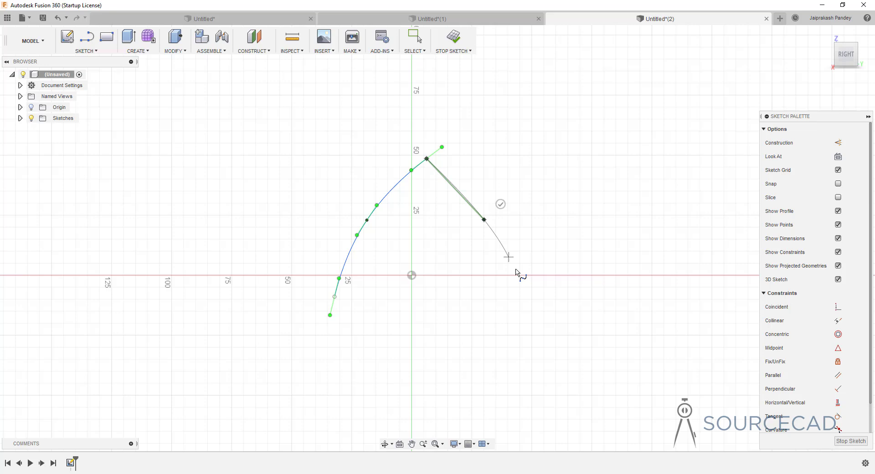
left_click(529, 310)
left_click(507, 319)
key("Escape")
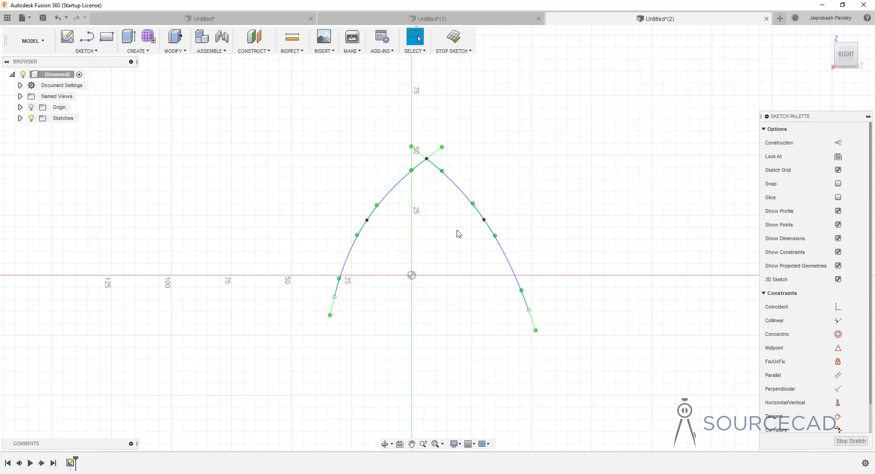
key("Escape")
left_click(454, 38)
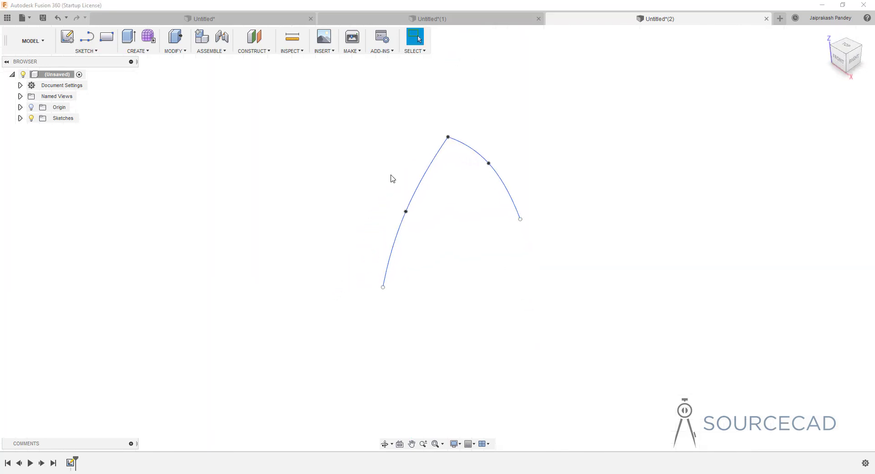
- In the Patch workspace, extrude the arched spline into a 79.734 mm surface body
left_click(32, 40)
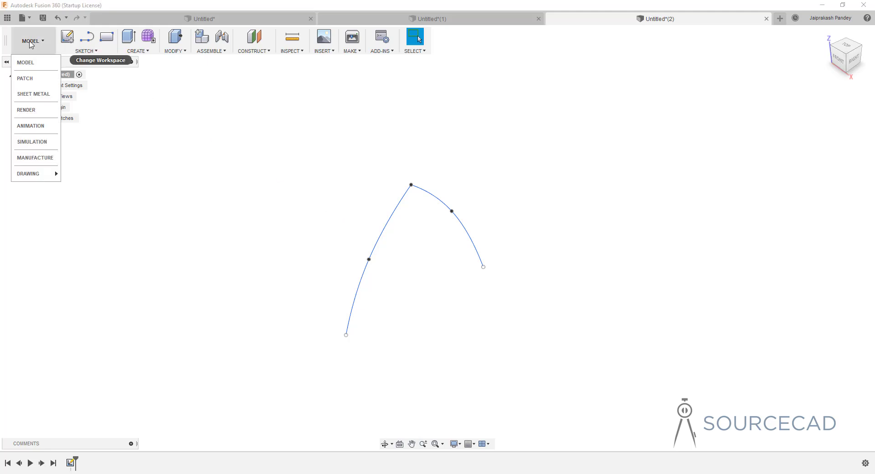
left_click(33, 78)
left_click(131, 51)
left_click(141, 72)
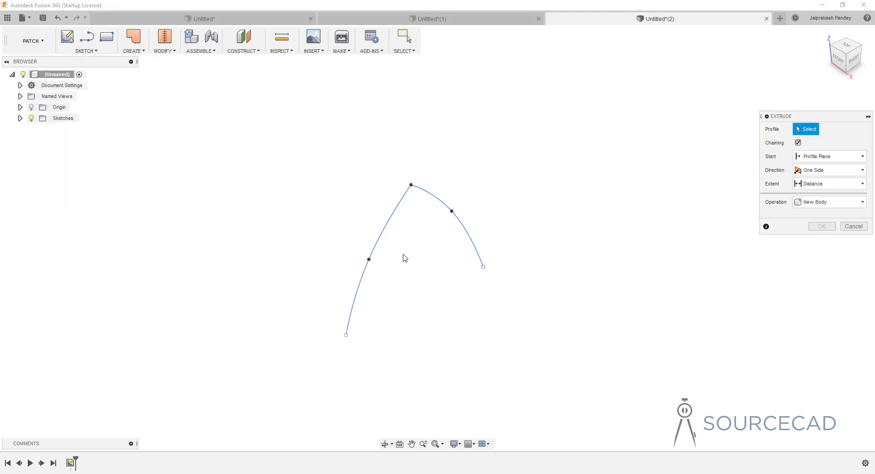
left_click(394, 214)
left_click_drag(430, 216, 566, 294)
left_click(822, 253)
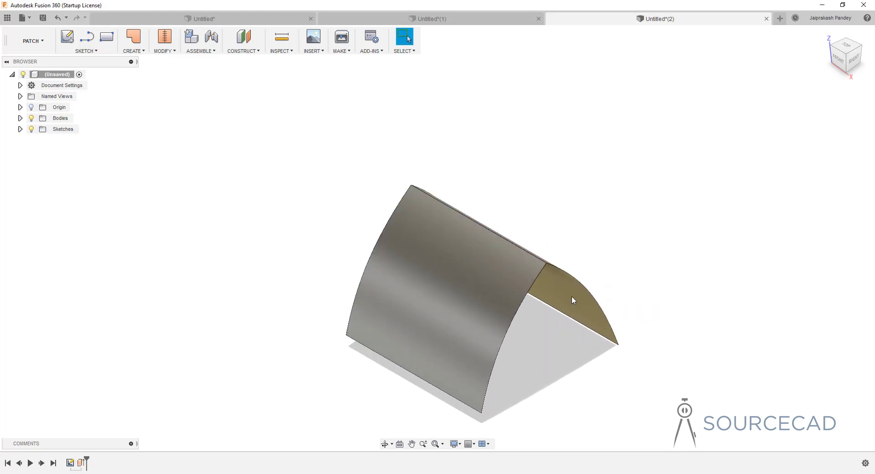
middle_click_drag(531, 324, 483, 280)
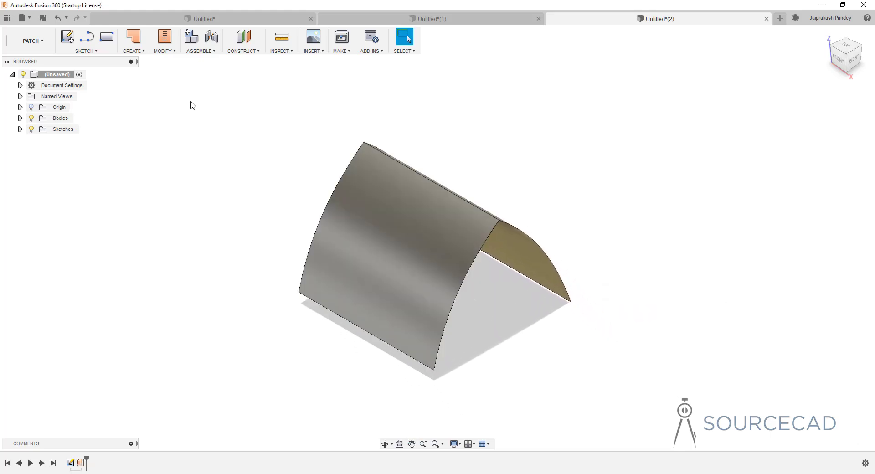
- Fillet the arch's top ridge edge with a 22.678 mm radius
left_click(165, 49)
left_click(175, 73)
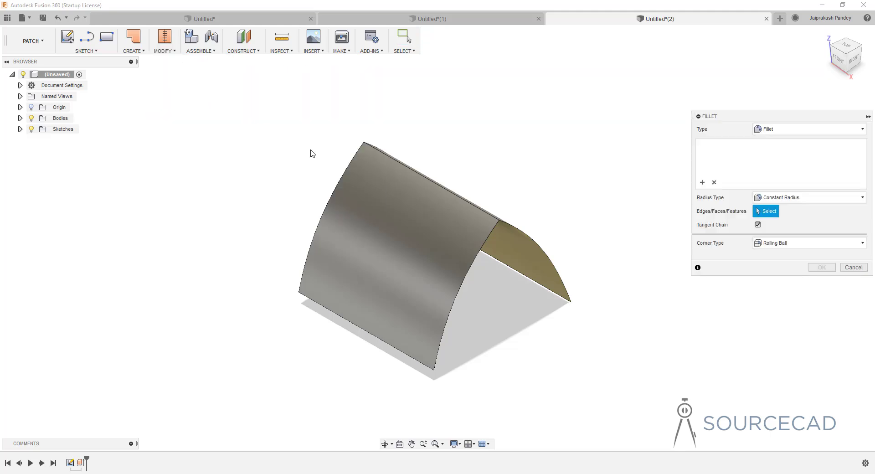
left_click(393, 161)
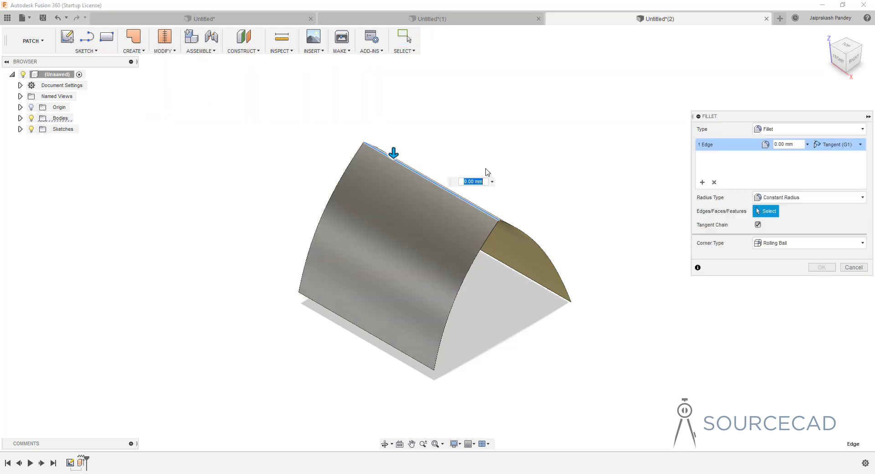
left_click_drag(392, 152, 391, 165)
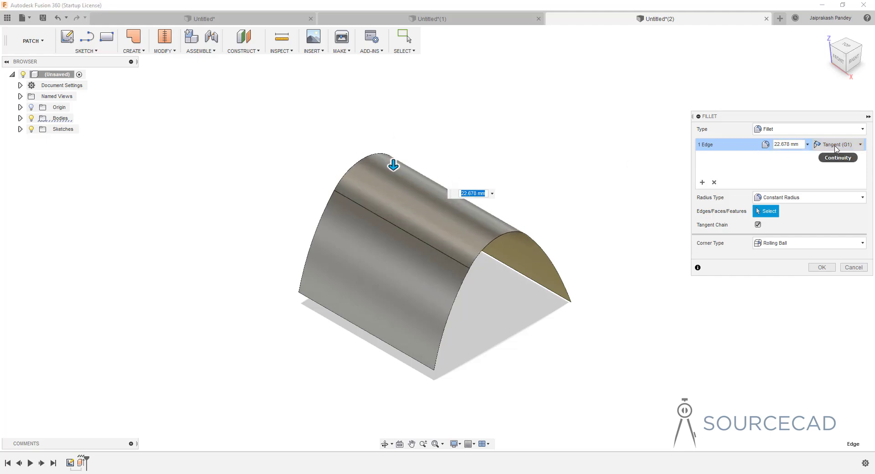
- Compare Curvature (G2) and Tangent (G1) continuity, then apply the fillet as G2
left_click(849, 145)
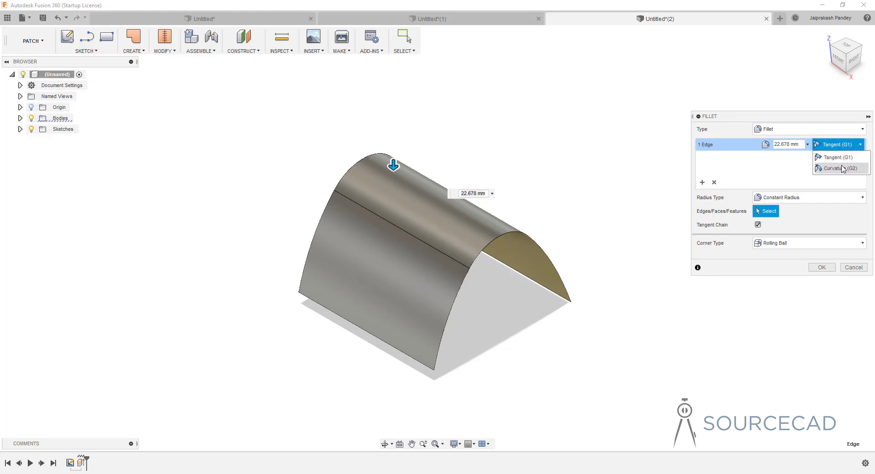
left_click(848, 167)
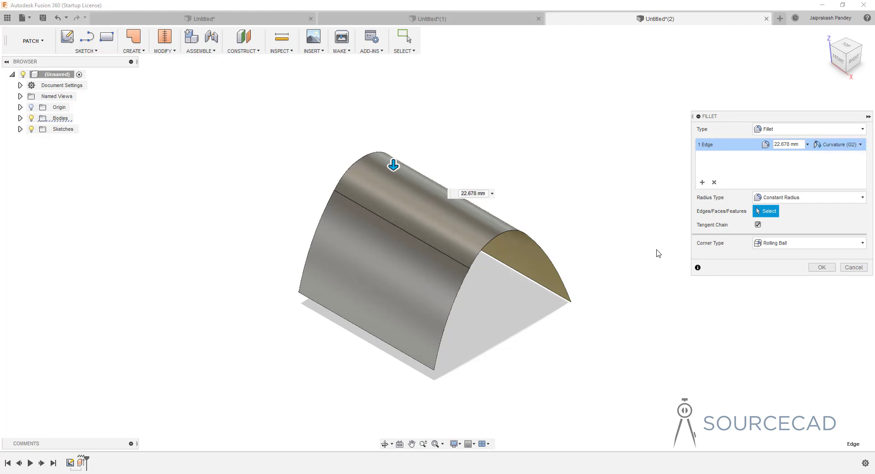
middle_click_drag(516, 283, 487, 256, "shift")
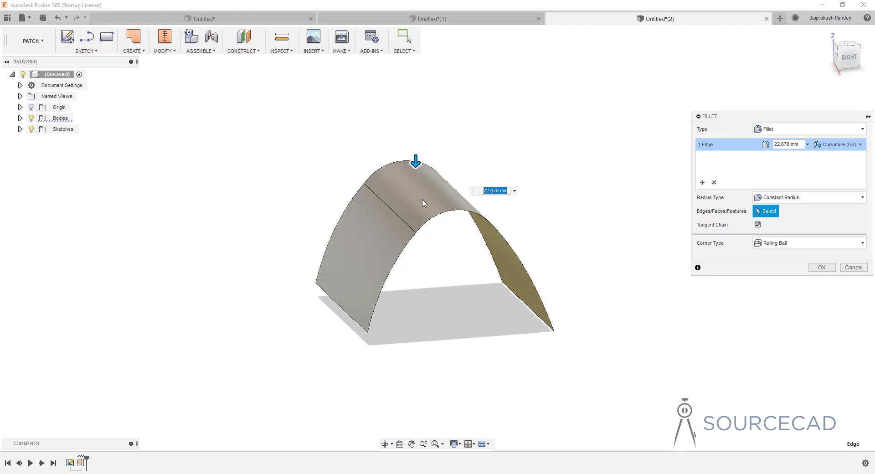
left_click(850, 146)
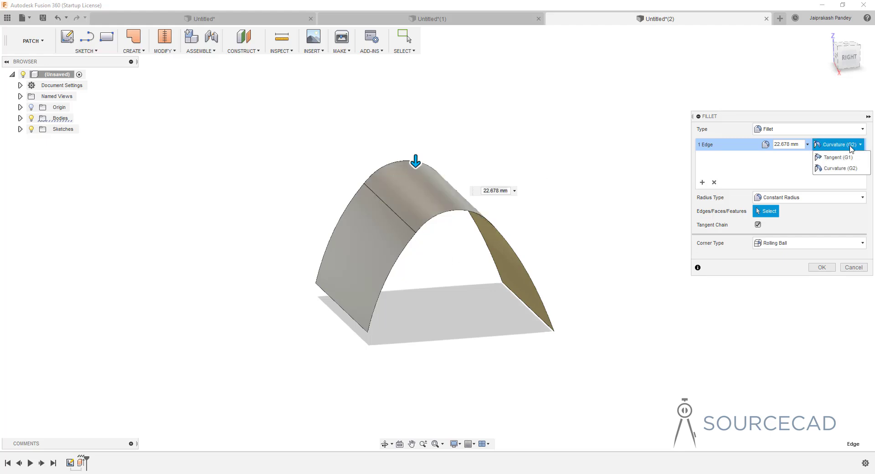
left_click(838, 157)
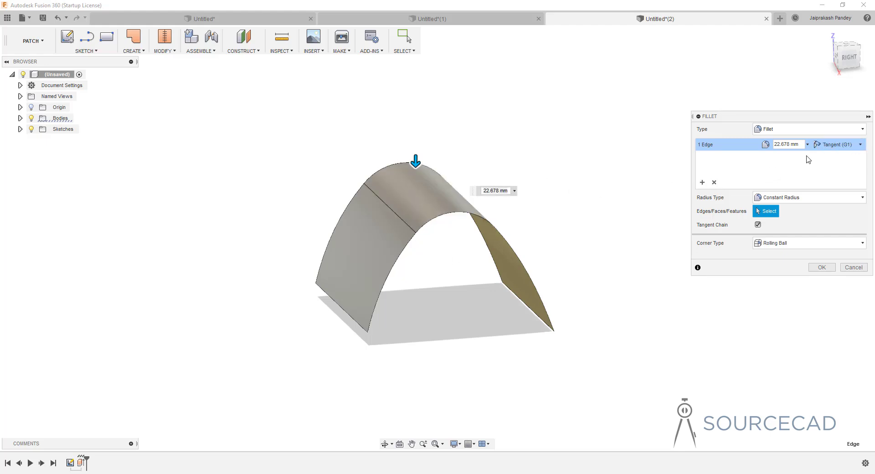
left_click(839, 145)
left_click(837, 167)
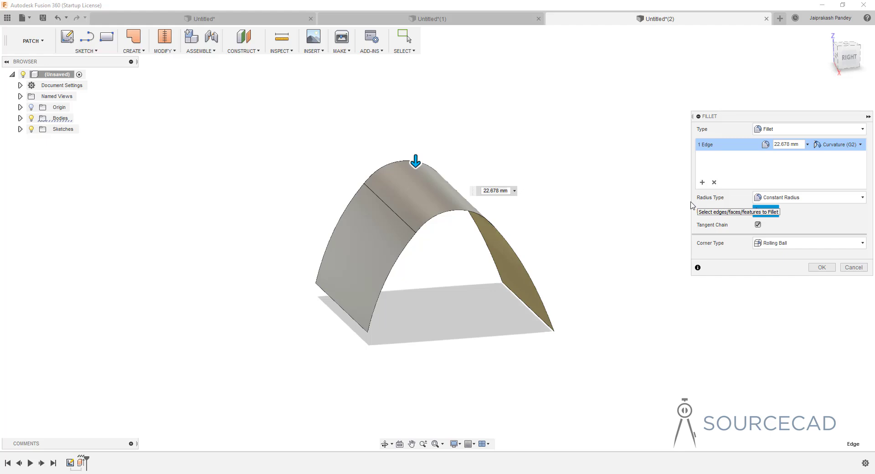
left_click(823, 269)
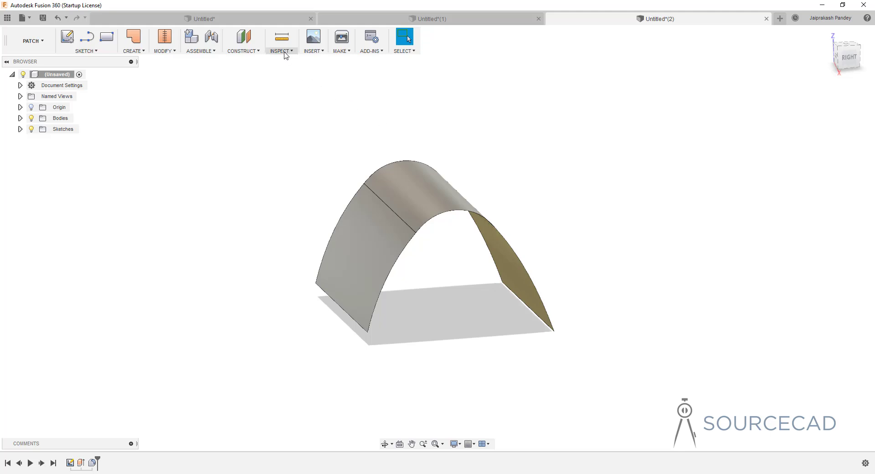
- Add a curvature comb analysis on the inner, top and right arch edges with comb scale 14.691
left_click(285, 52)
left_click(291, 88)
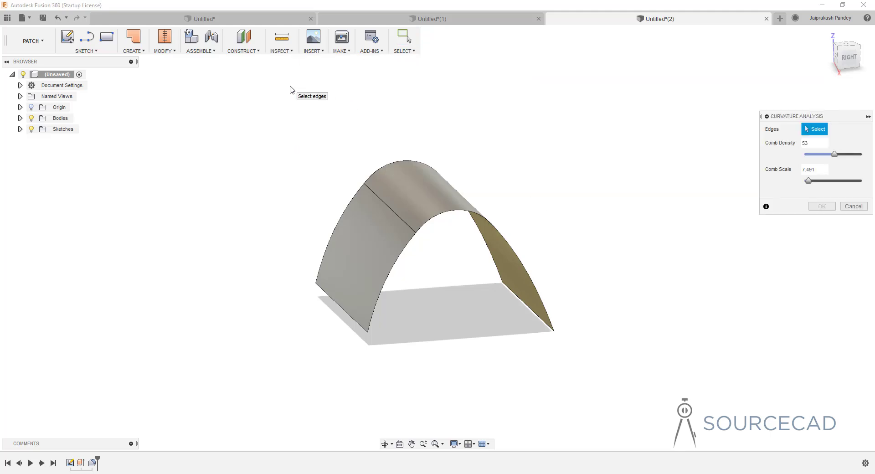
left_click(399, 261)
left_click(428, 226)
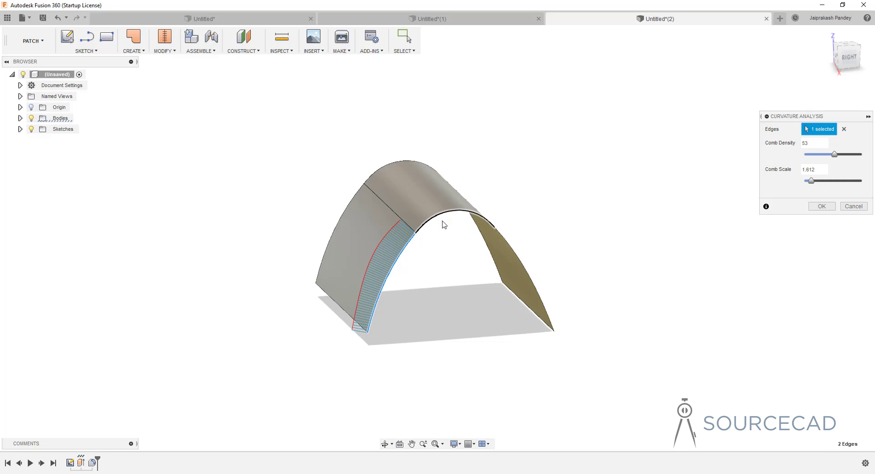
left_click(520, 252)
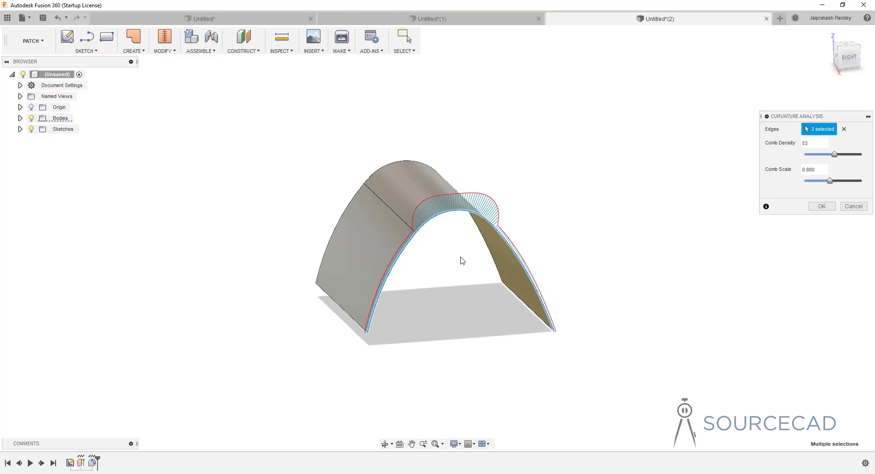
left_click_drag(831, 181, 848, 181)
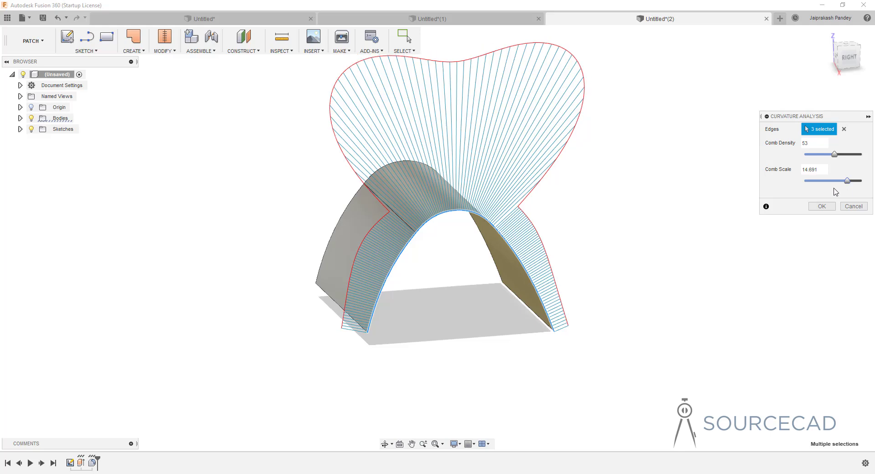
left_click(823, 206)
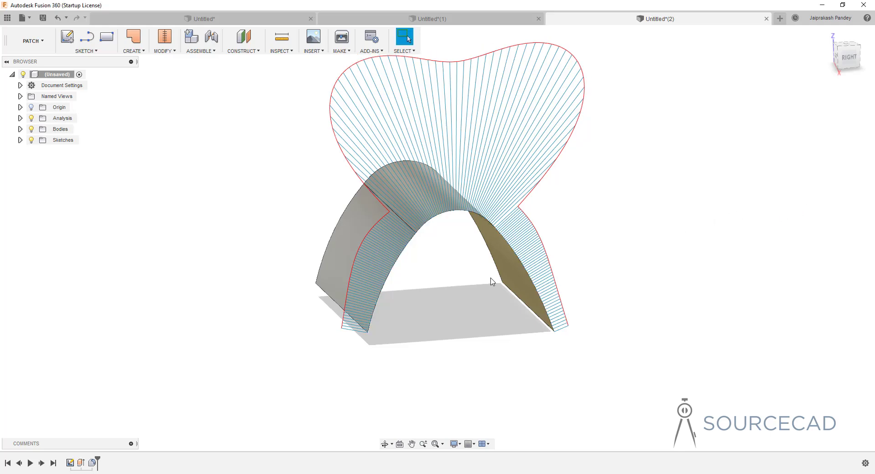
middle_click_drag(493, 283, 396, 293)
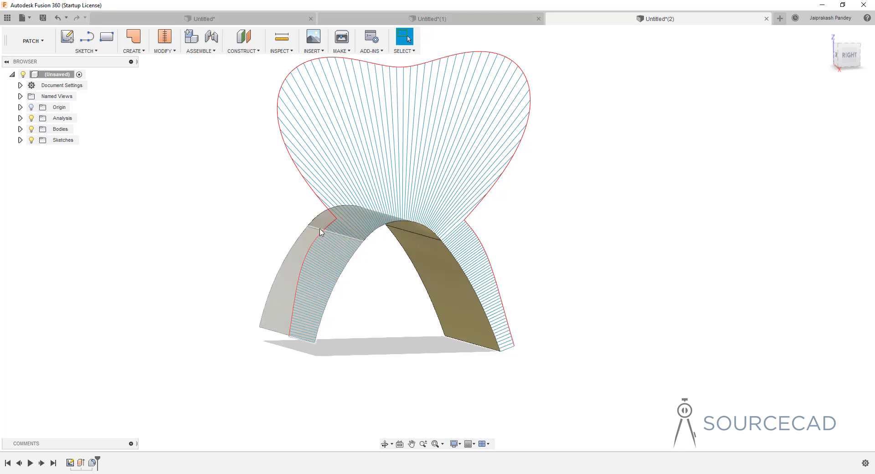
scroll(335, 233, "up", 3)
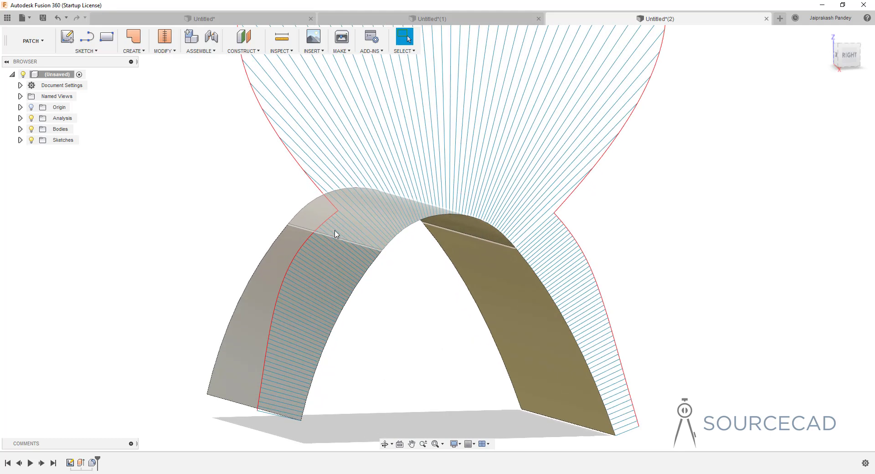
scroll(248, 373, "up", 2)
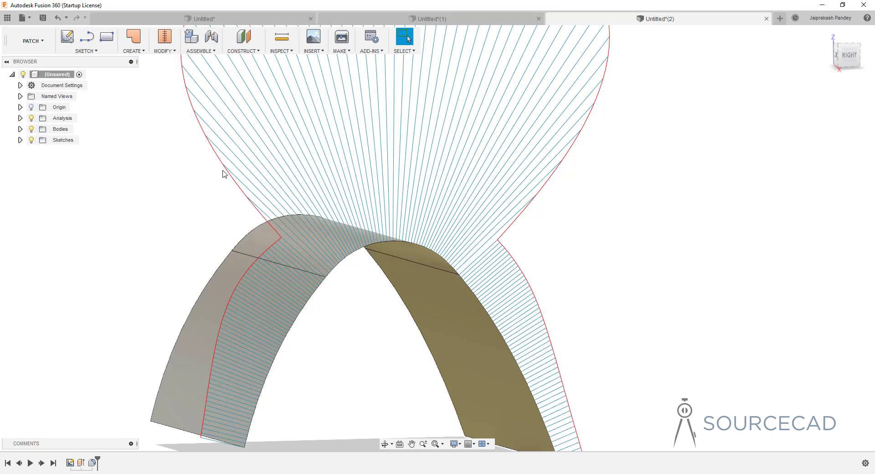
scroll(225, 152, "down", 5)
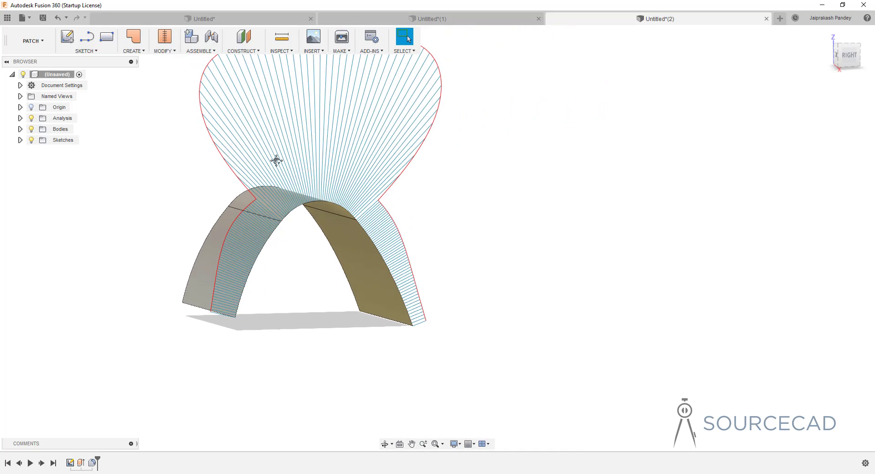
middle_click_drag(276, 160, 294, 217)
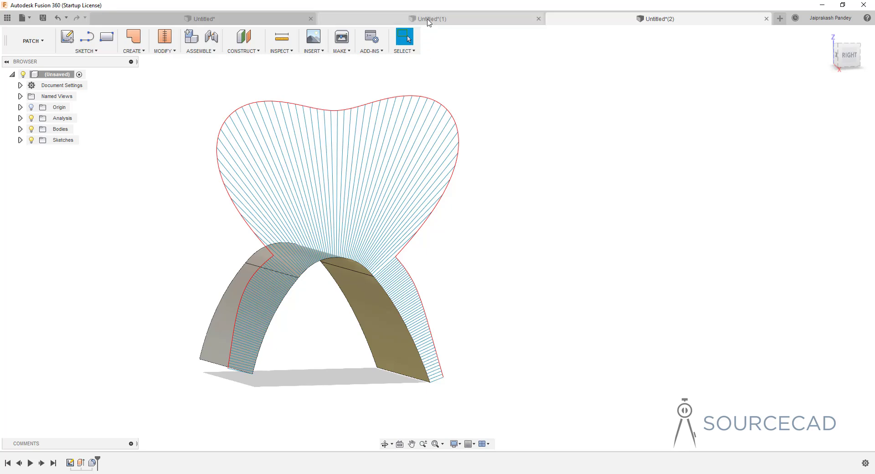
left_click(428, 19)
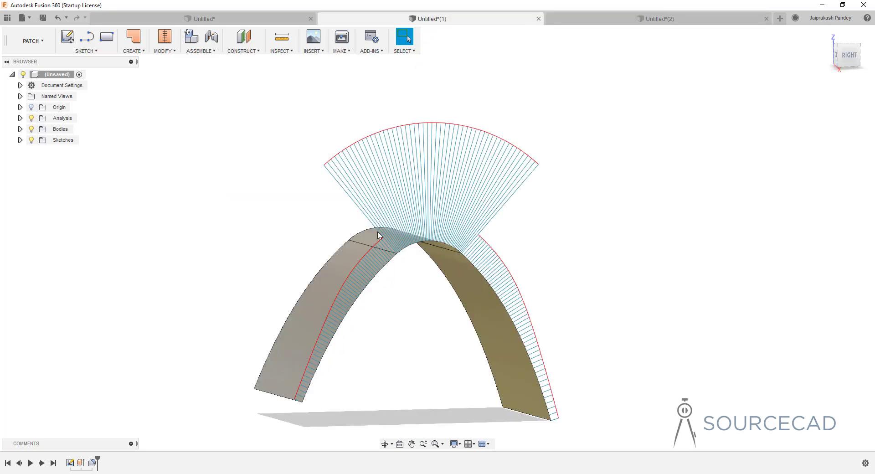
scroll(380, 245, "up", 5)
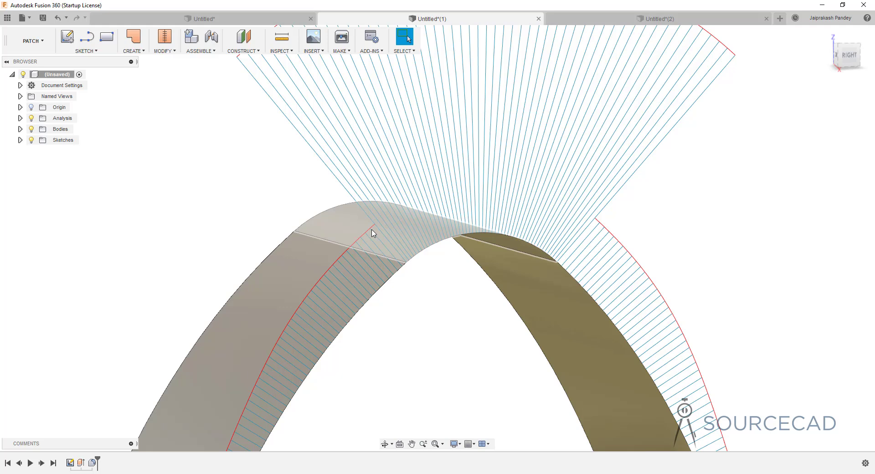
scroll(391, 242, "down", 1)
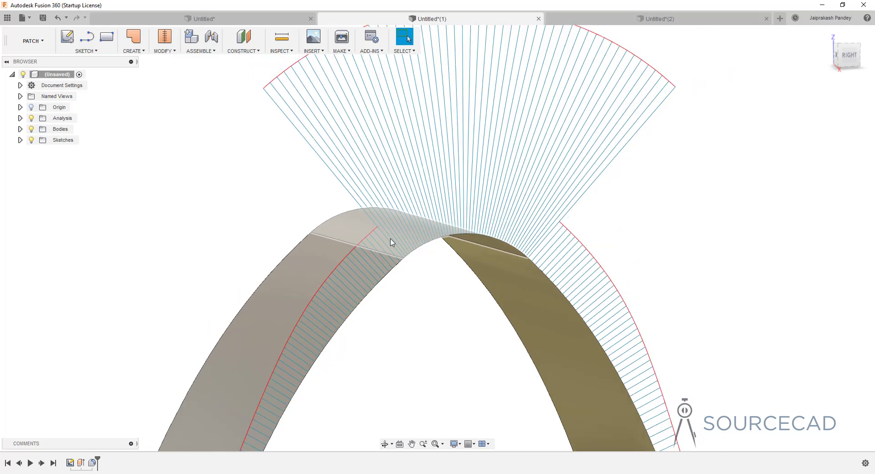
scroll(391, 242, "down", 1)
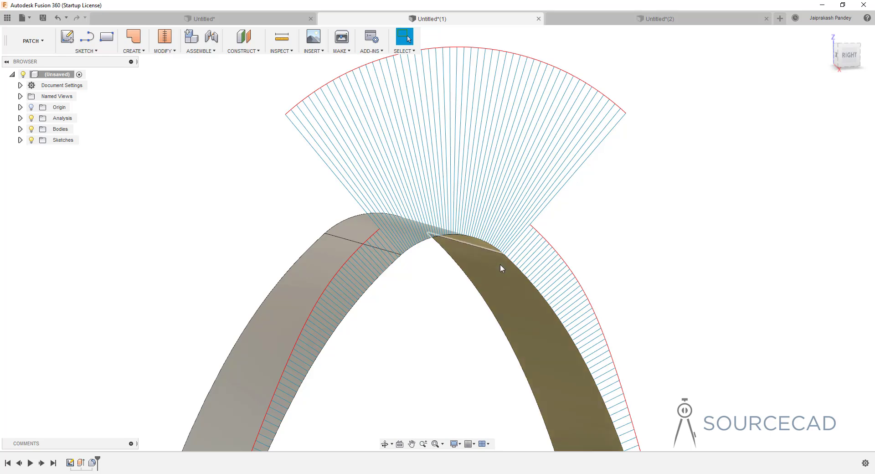
left_click(605, 21)
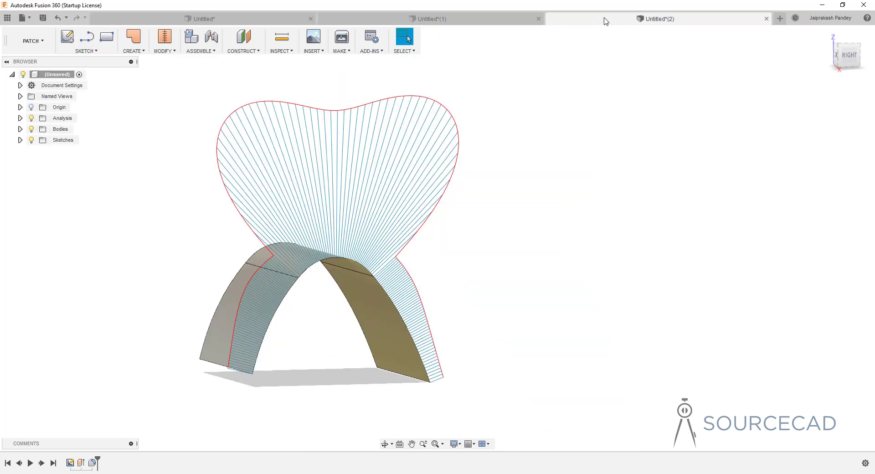
scroll(273, 267, "up", 5)
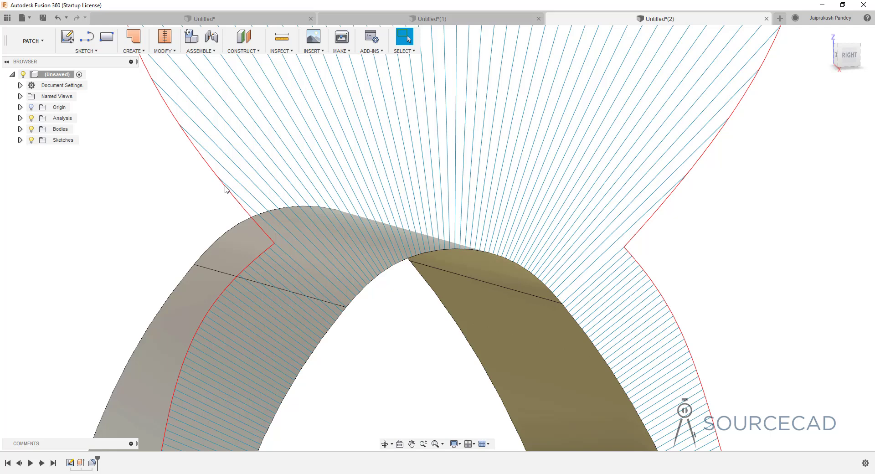
scroll(182, 106, "down", 4)
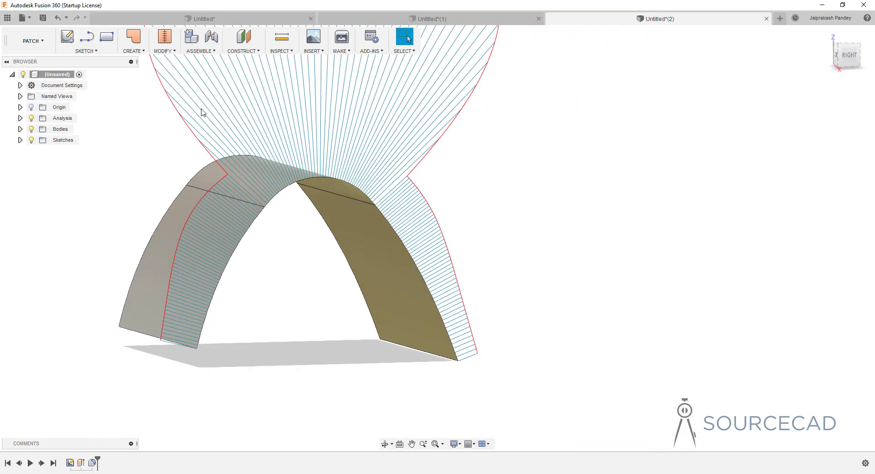
middle_click_drag(151, 94, 173, 215)
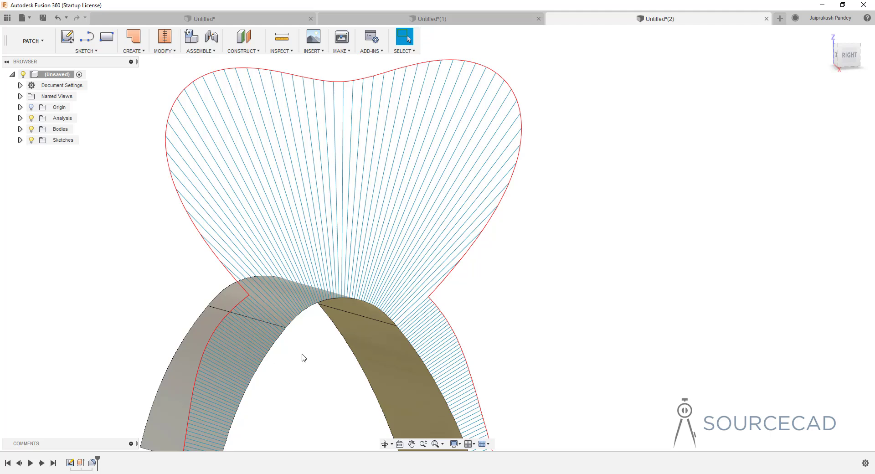
scroll(304, 358, "down", 3)
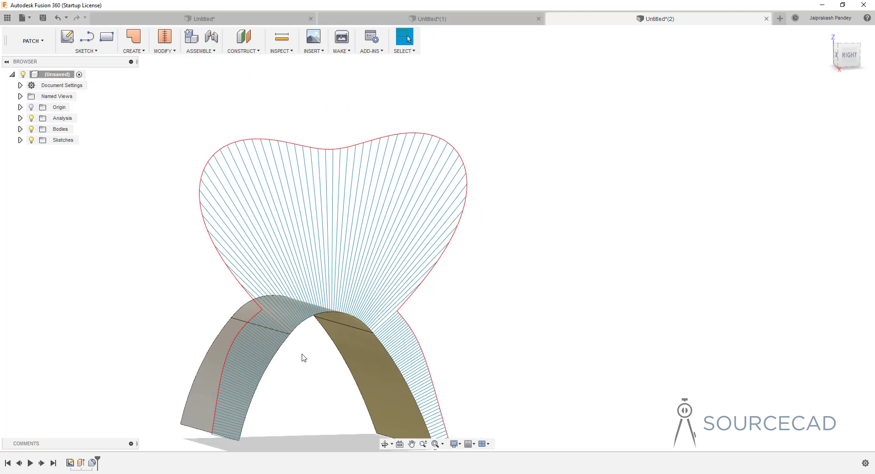
middle_click_drag(305, 358, 367, 322)
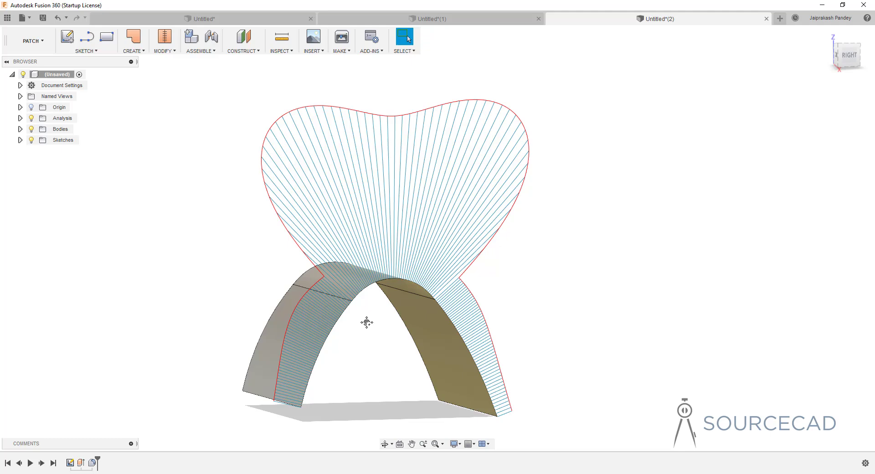
- Create a new design and start a fit-point spline sketch on the front plane
left_click(780, 18)
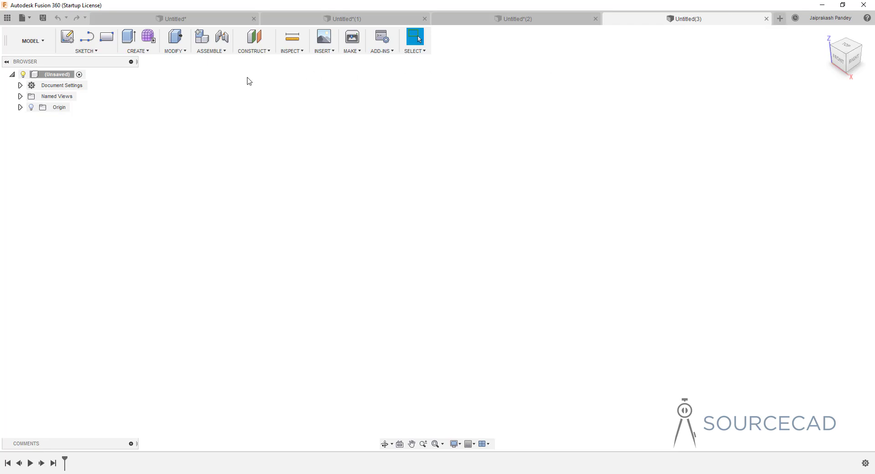
left_click(93, 51)
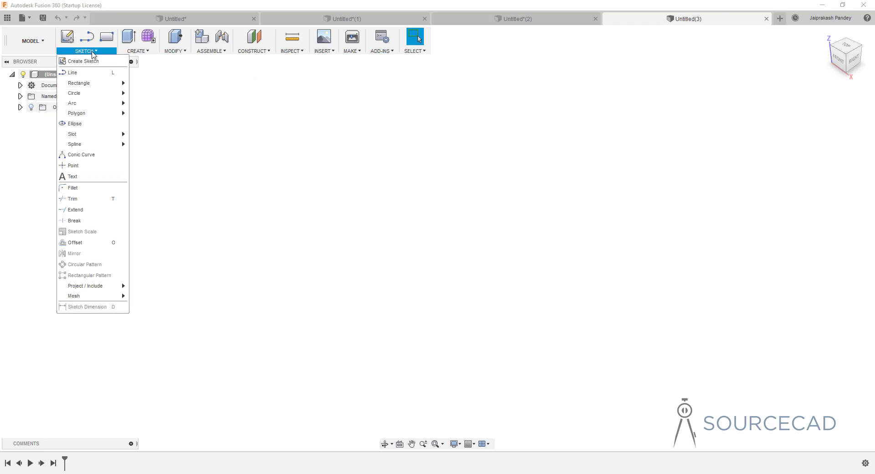
mouse_move(104, 145)
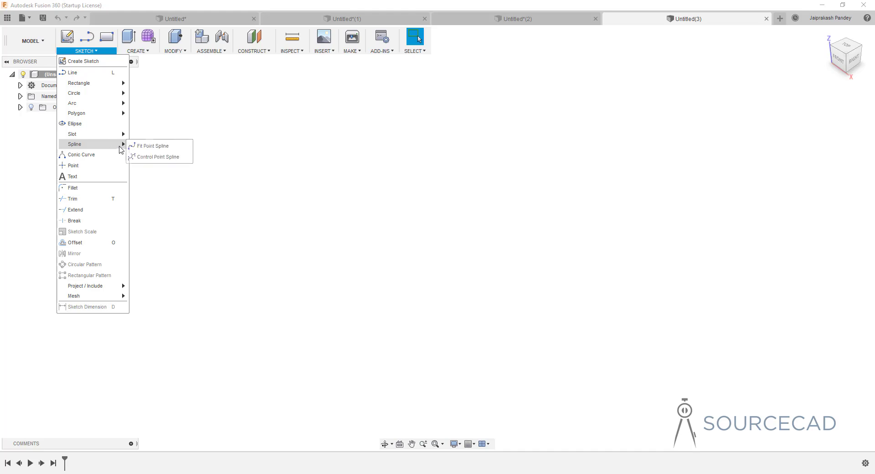
left_click(147, 150)
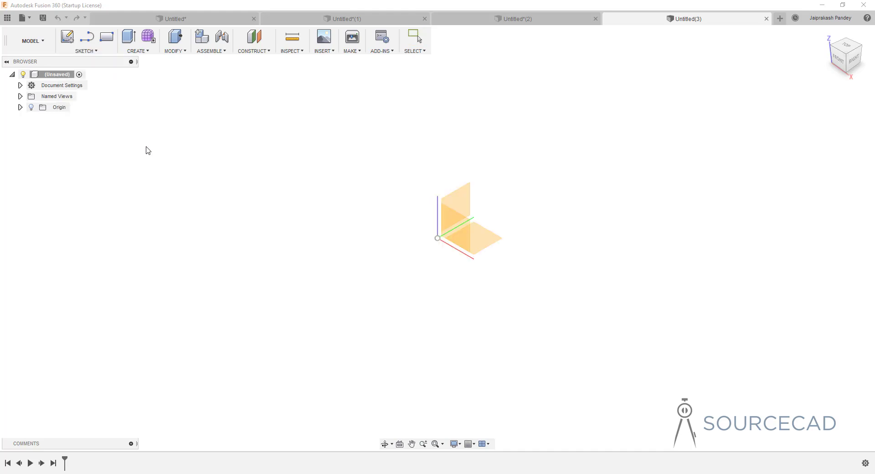
left_click(459, 204)
- Draw a five-point arch spline across the origin, finish the sketch, and head to the Patch workspace
left_click(330, 283)
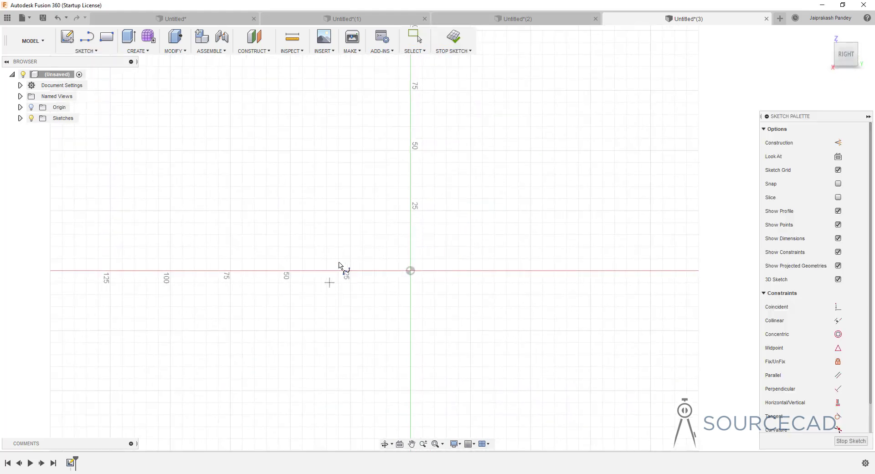
left_click(373, 216)
left_click(434, 180)
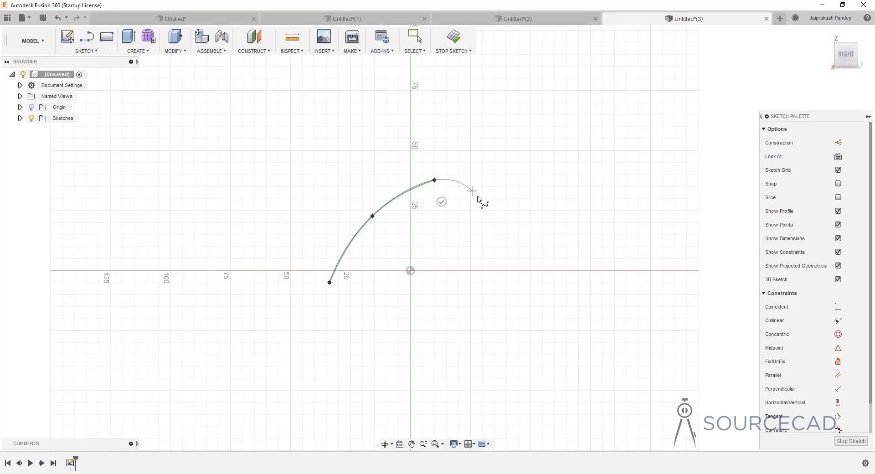
left_click(500, 216)
left_click(542, 282)
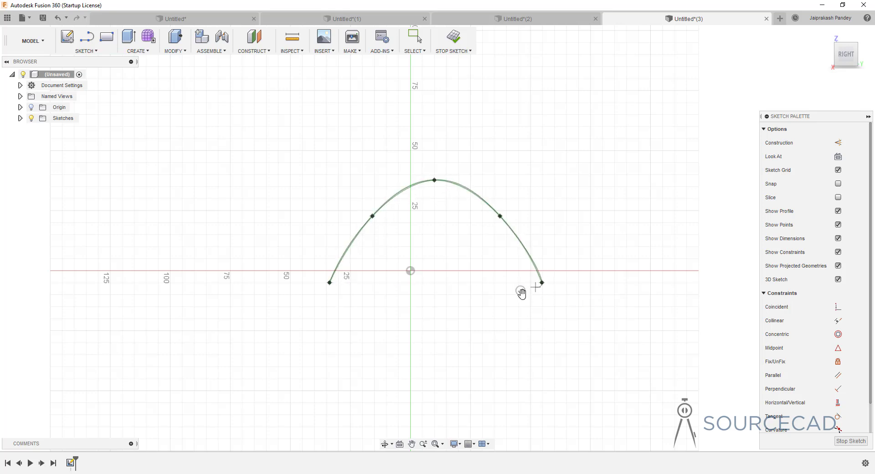
left_click(521, 291)
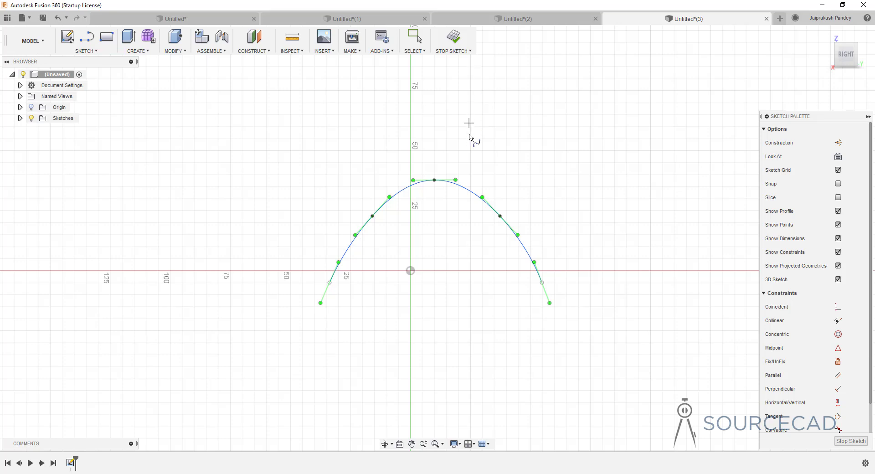
key("Escape")
left_click(449, 37)
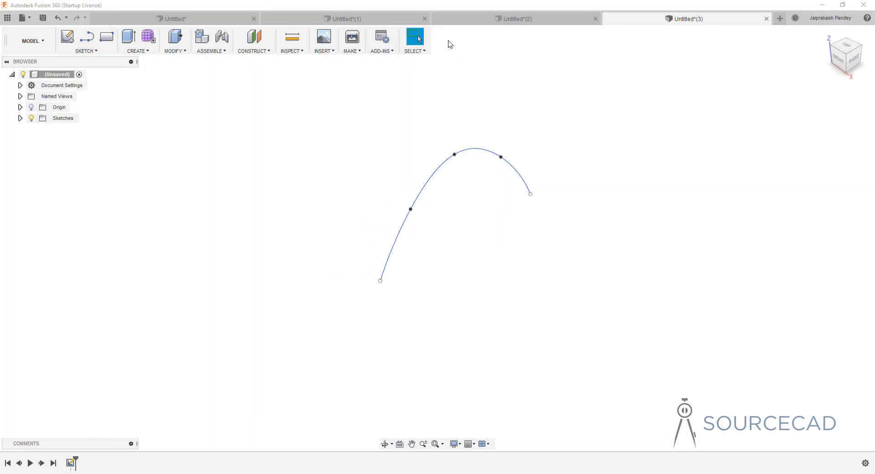
left_click(33, 40)
- In Patch, extrude the arch spline -67.482 mm into a curved surface body
left_click(48, 80)
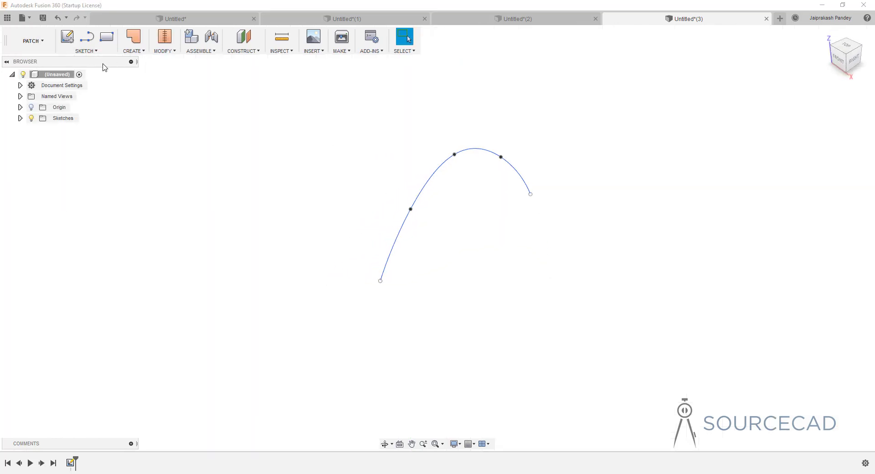
left_click(131, 51)
left_click(131, 72)
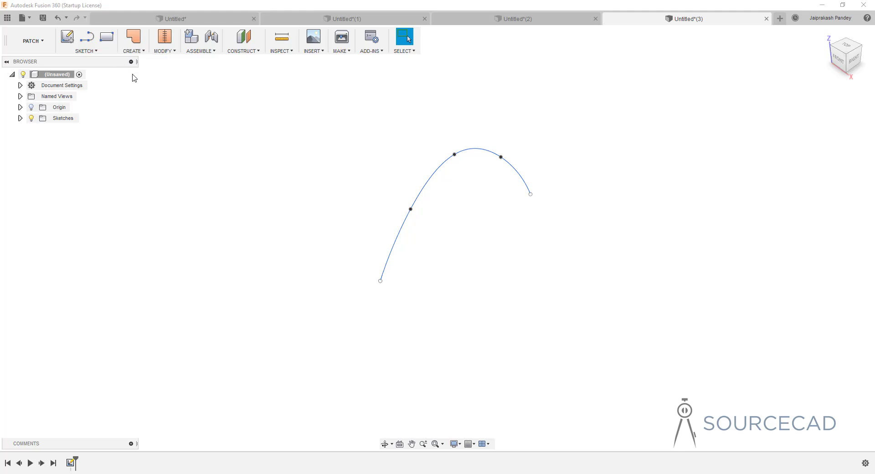
left_click(427, 185)
left_click_drag(434, 187, 304, 111)
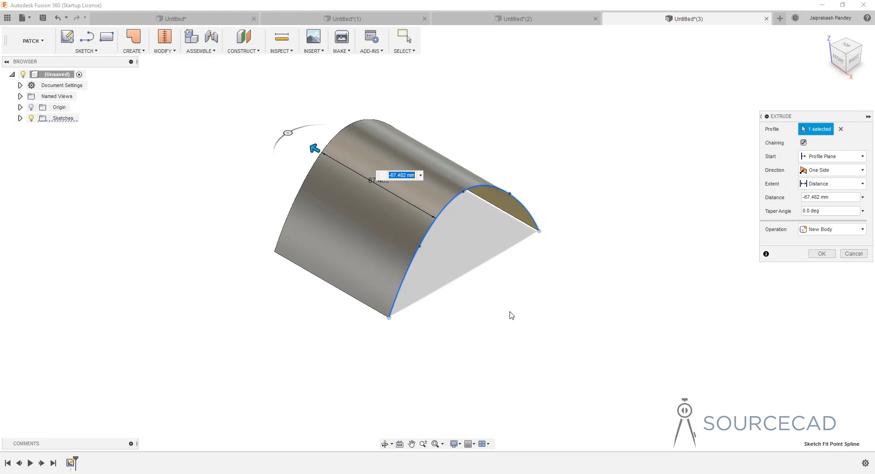
key("Return")
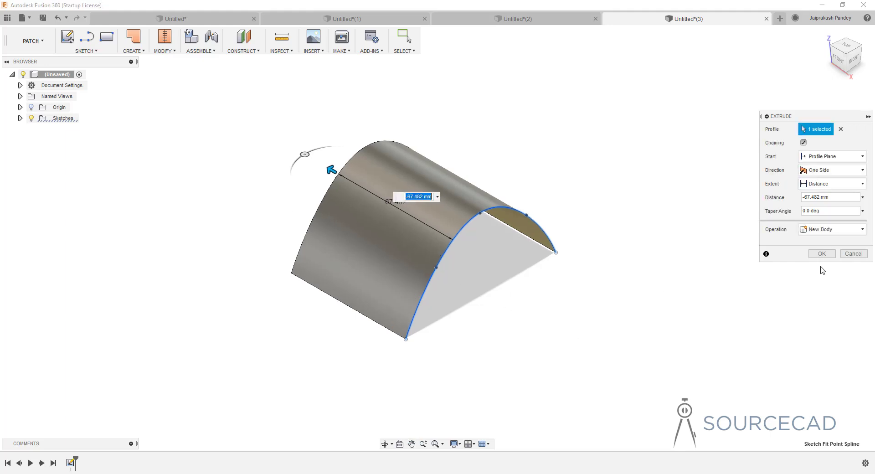
left_click(822, 256)
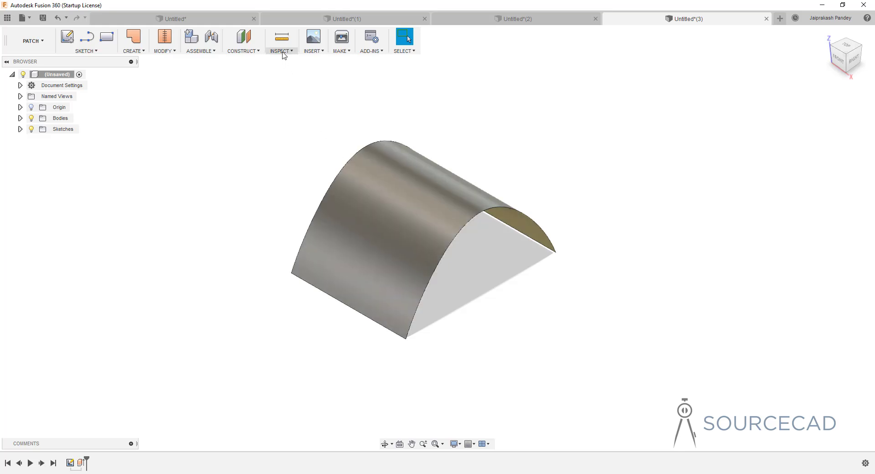
- Show a curvature comb on the surface's arched edge from a side view, then bring up Untitled*(2)
left_click(282, 51)
left_click(301, 84)
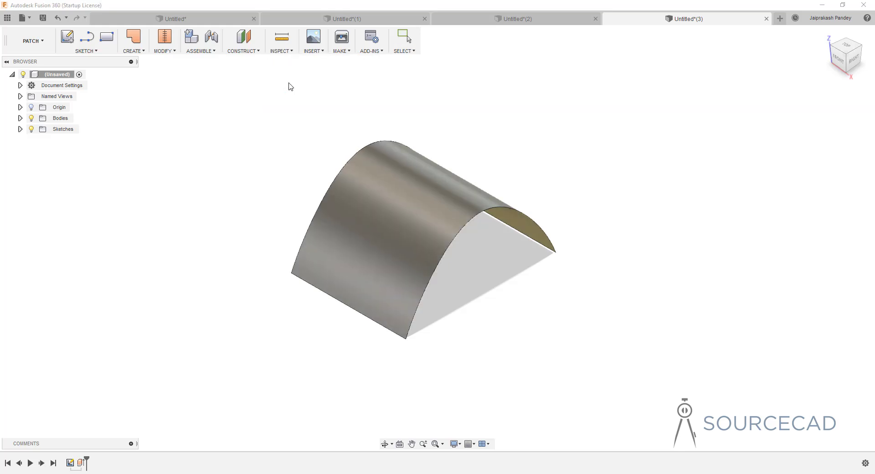
left_click(441, 264)
middle_click_drag(470, 302, 433, 259, "shift")
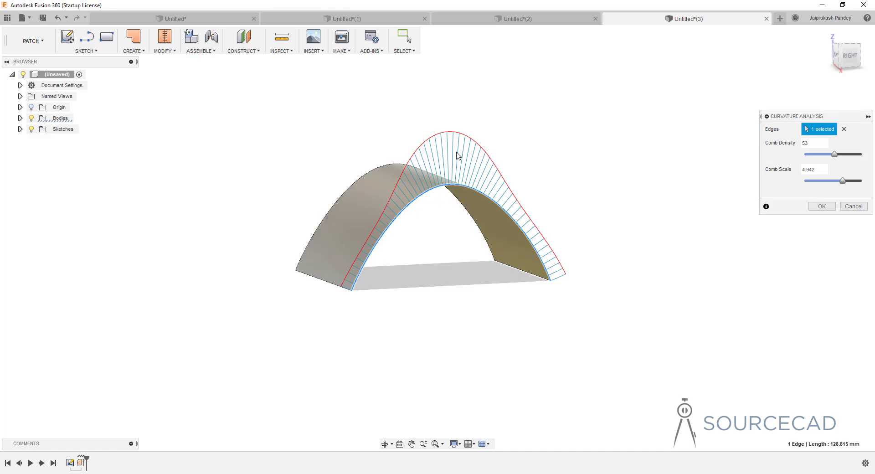
left_click(516, 21)
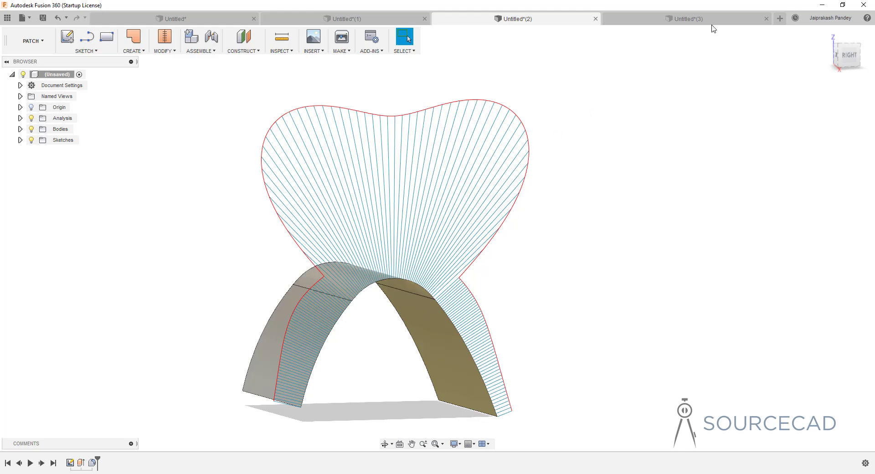
- Compare combs across Untitled*(3), Untitled*, Untitled*(1) and Untitled*(2), ending back on Untitled*(3)
left_click(697, 25)
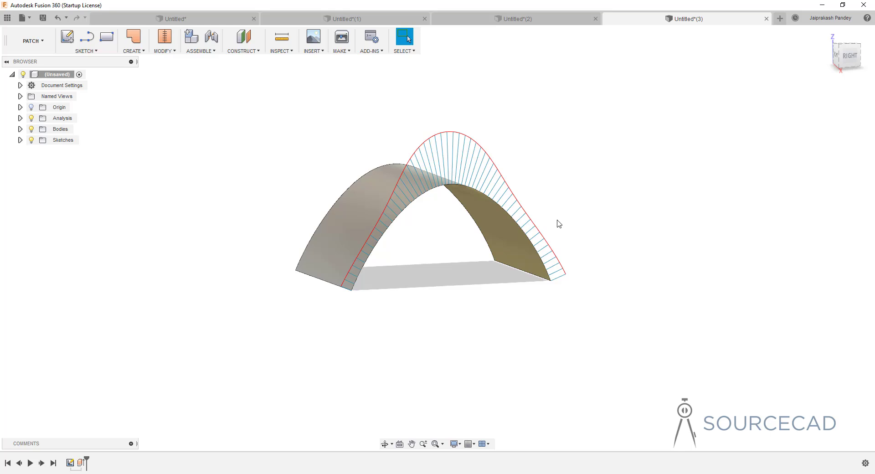
middle_click_drag(348, 172, 368, 168, "shift")
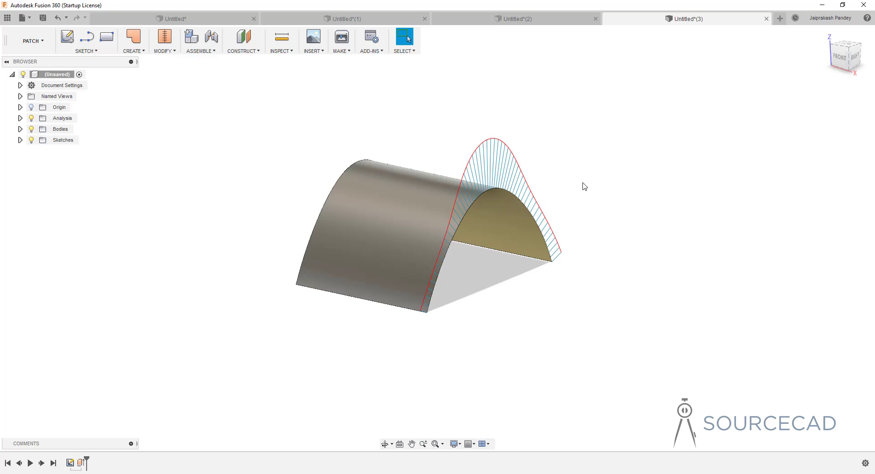
left_click(178, 21)
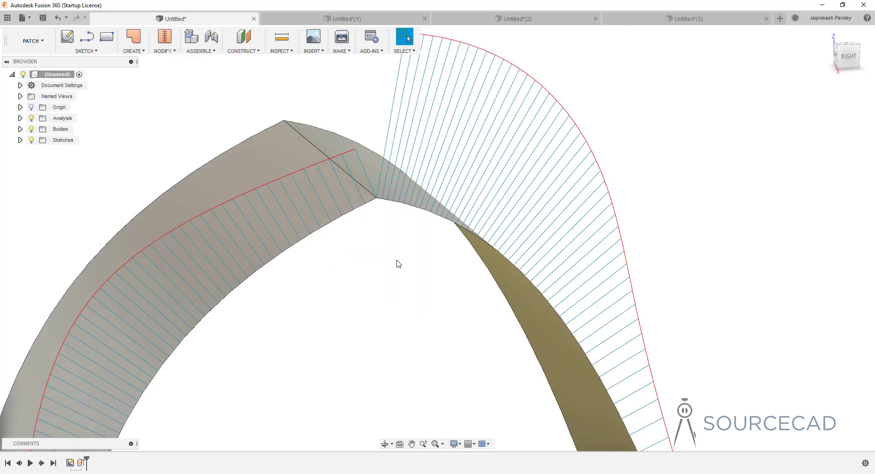
scroll(373, 251, "down", 5)
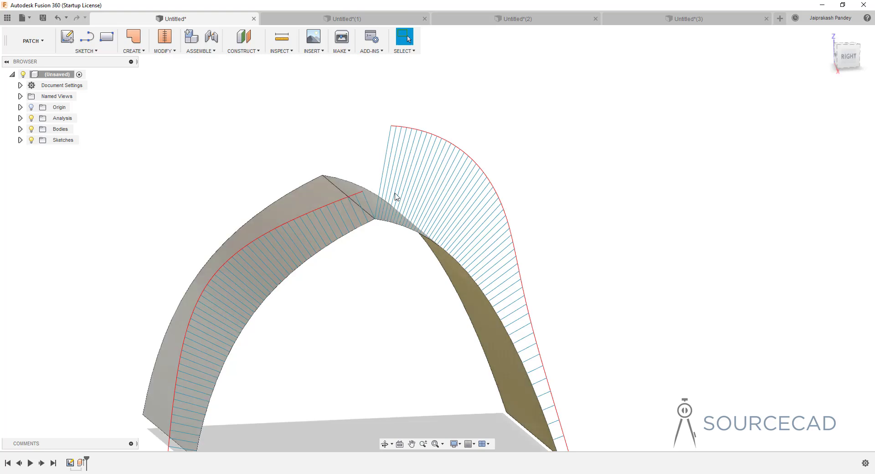
left_click(343, 21)
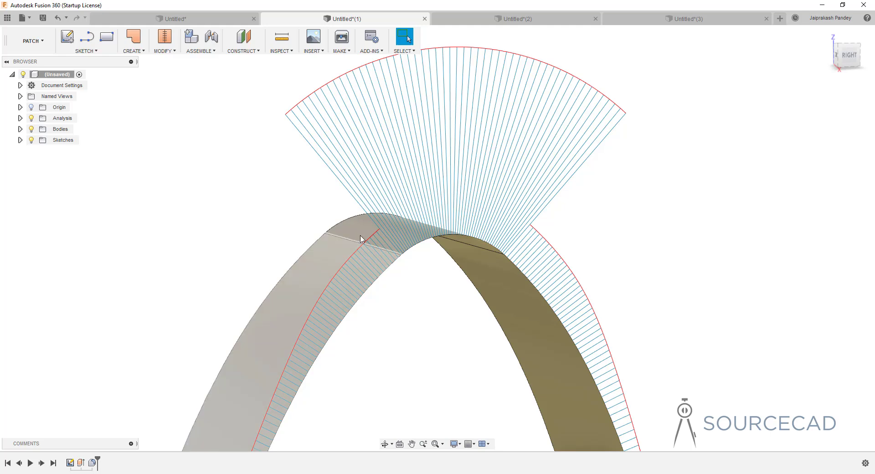
scroll(371, 242, "down", 5)
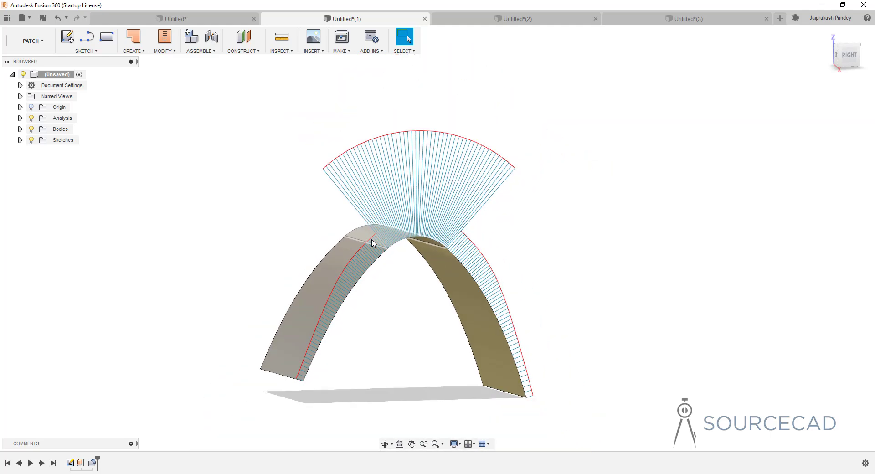
left_click(534, 28)
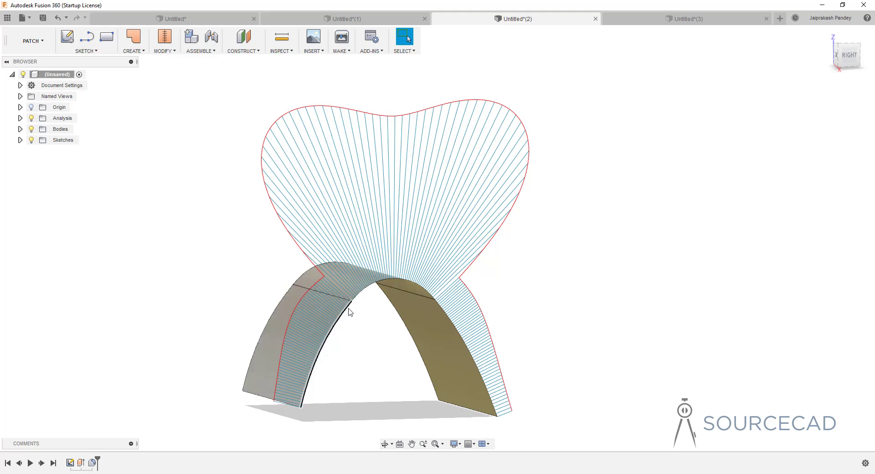
left_click(649, 21)
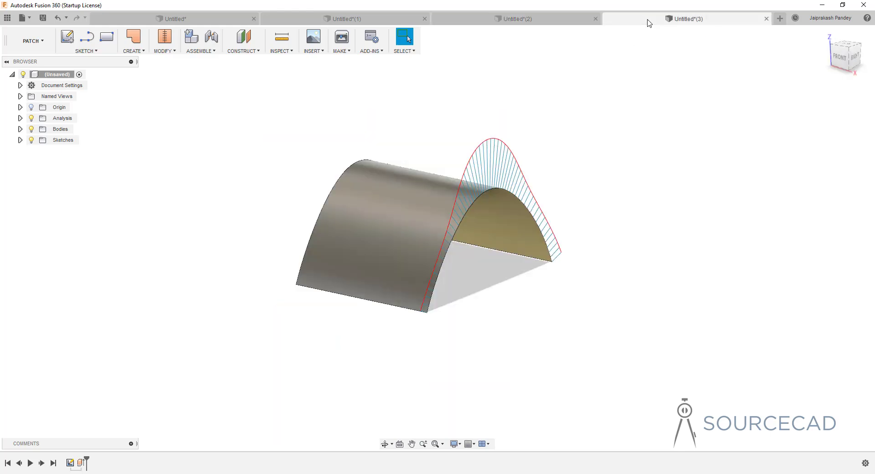